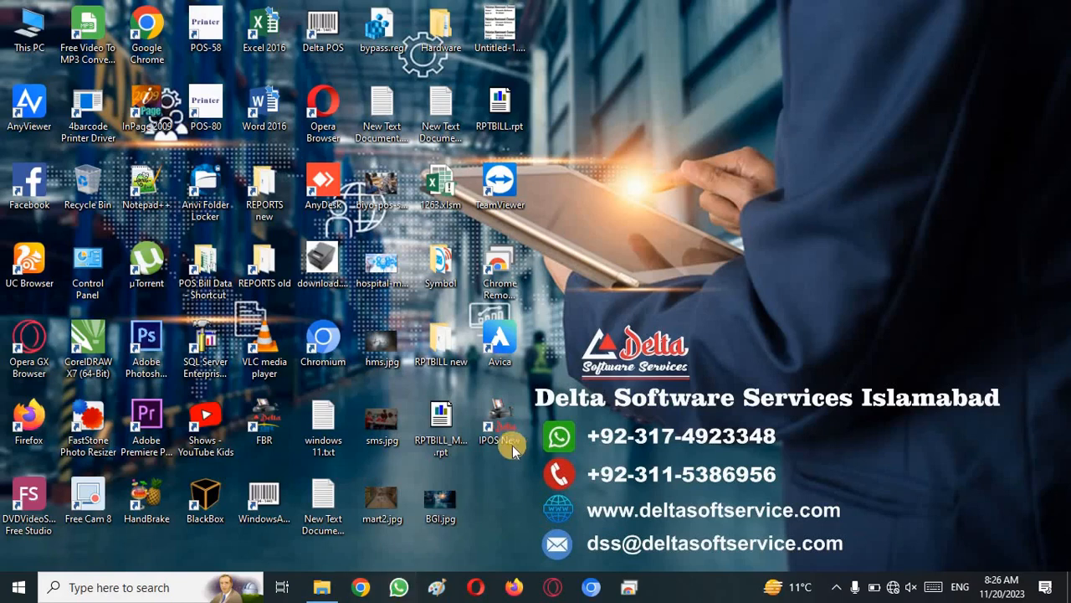
# Launch the IPOS New back office program and log in as ADMIN with the account password on the inventory database.
pyautogui.doubleClick(495, 425)
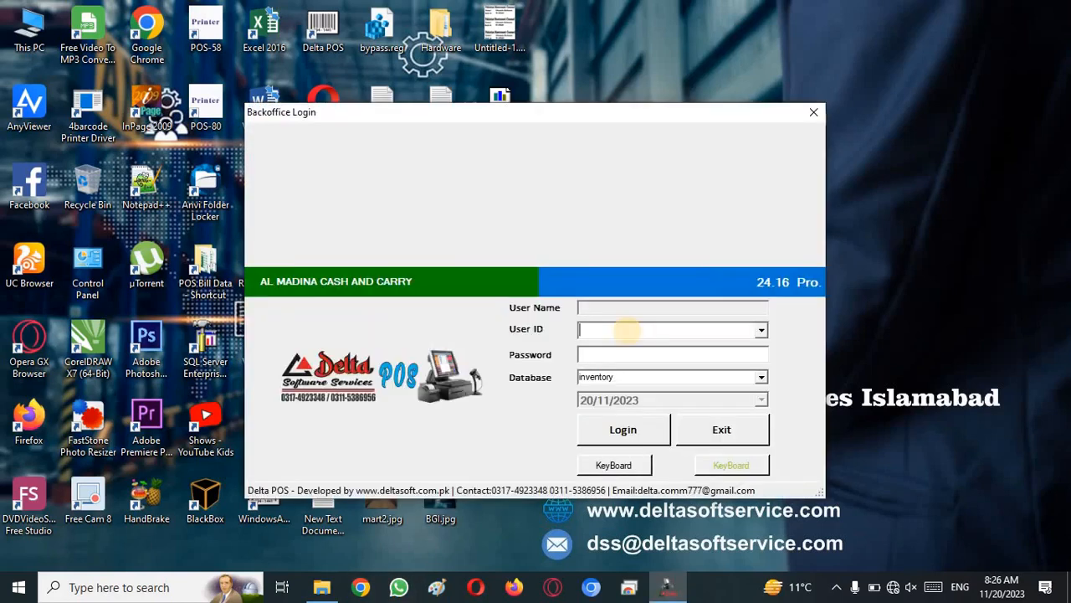
pyautogui.write('ADMIN')
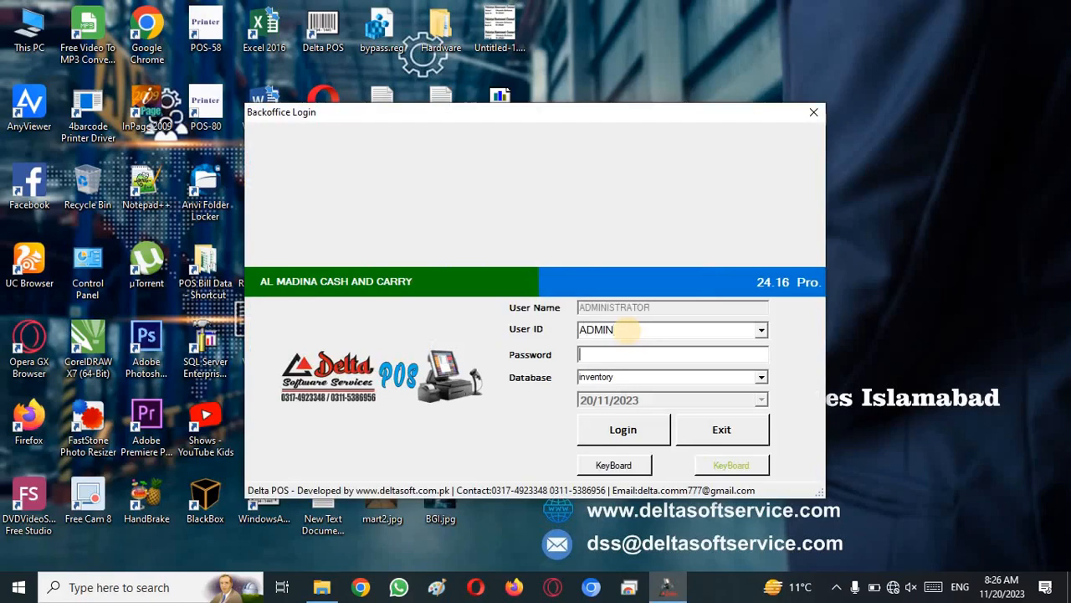
pyautogui.write('*****')
pyautogui.press('Tab')
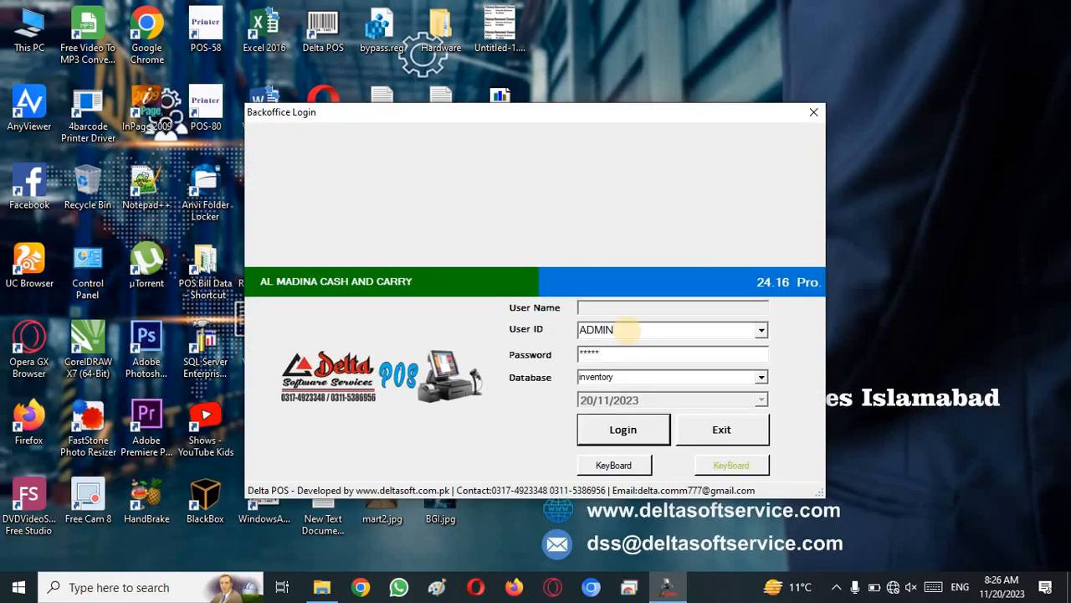
pyautogui.press('Return')
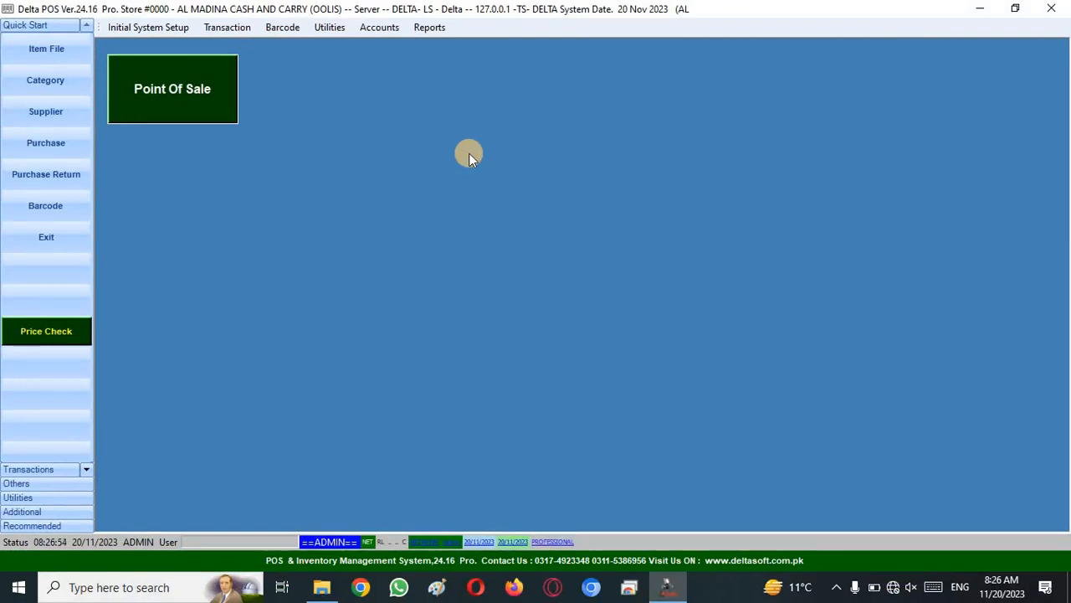
# Create a new purchase stock debit note for supplier 002 SHAN TRADERS MILK and save its header.
pyautogui.click(50, 144)
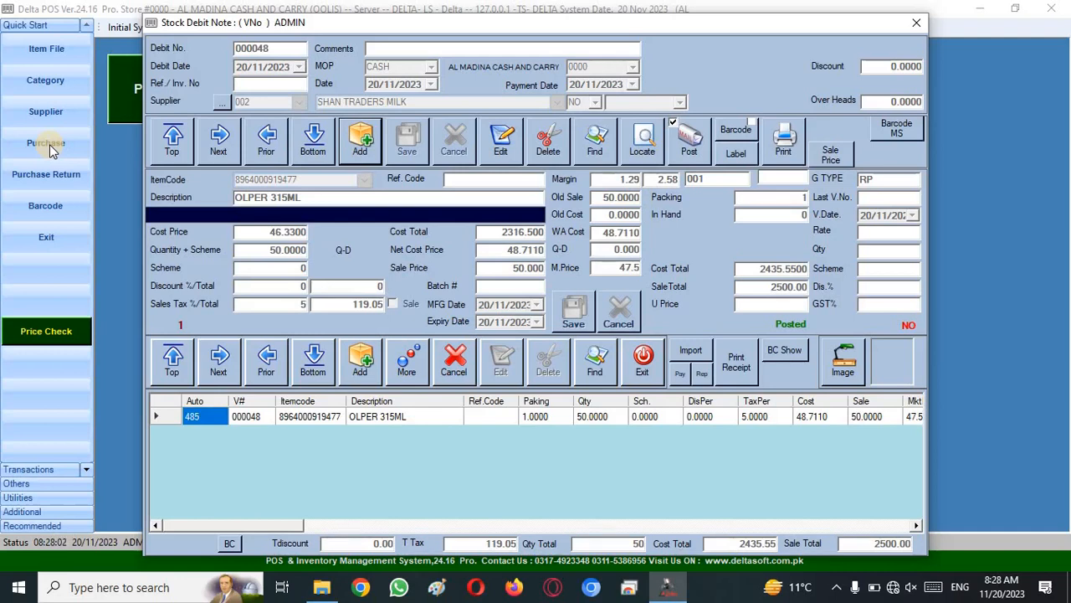
pyautogui.click(361, 142)
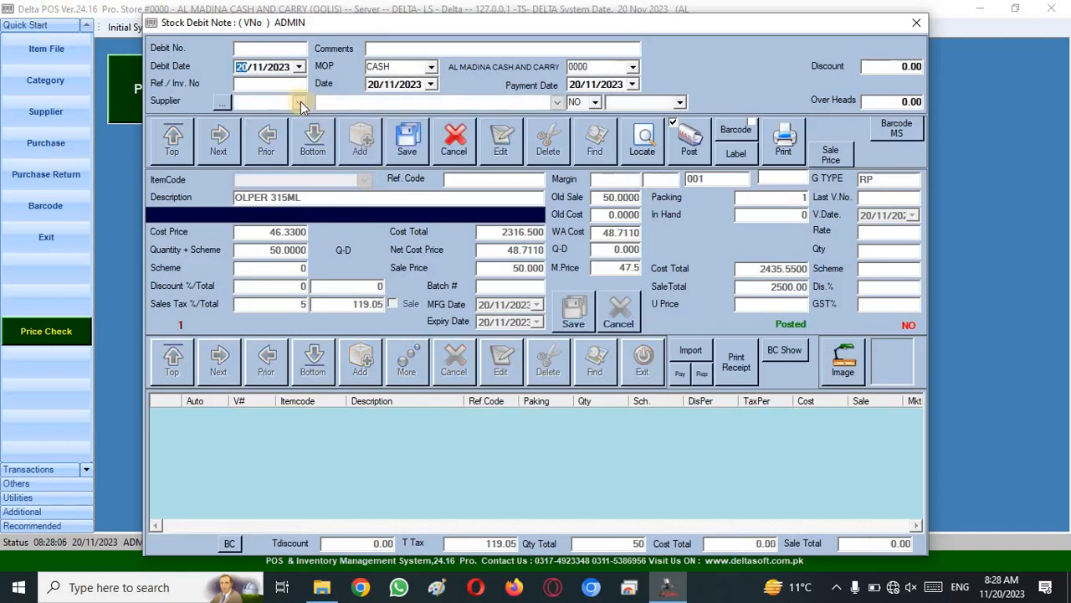
pyautogui.click(300, 101)
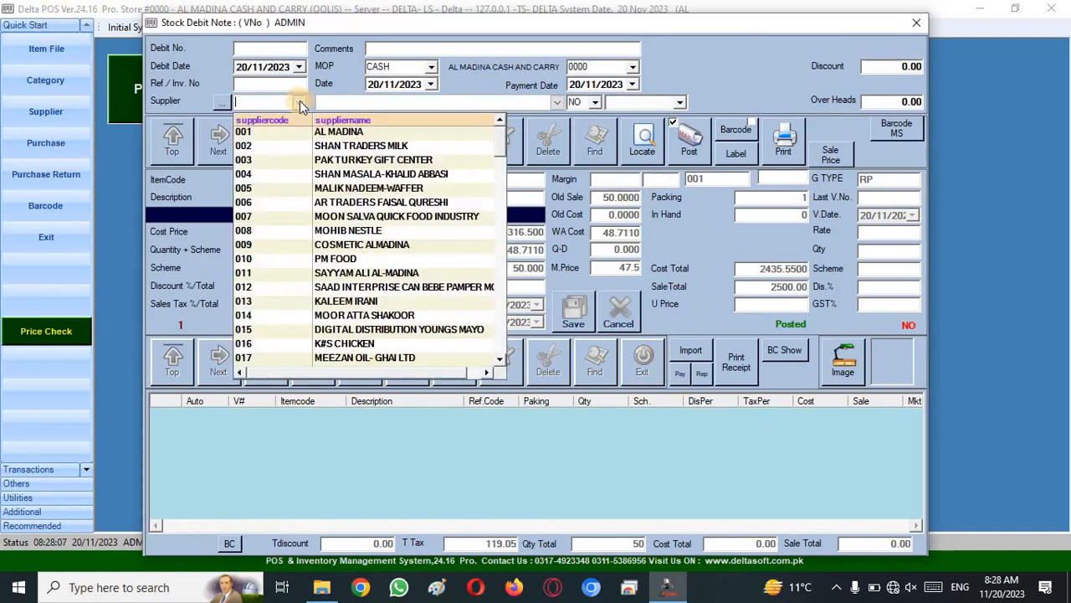
pyautogui.click(379, 147)
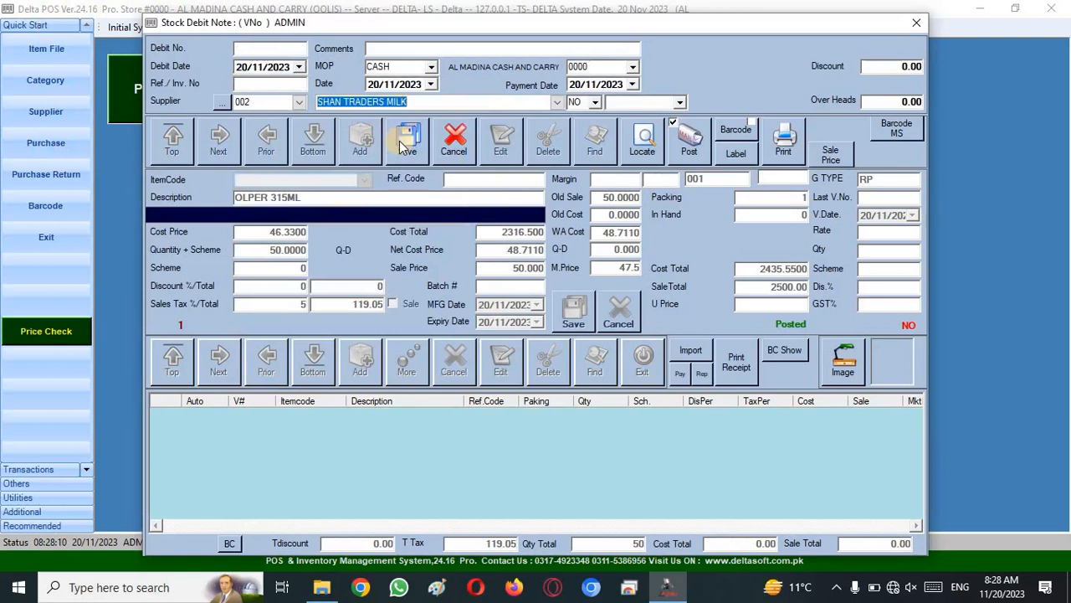
pyautogui.click(404, 144)
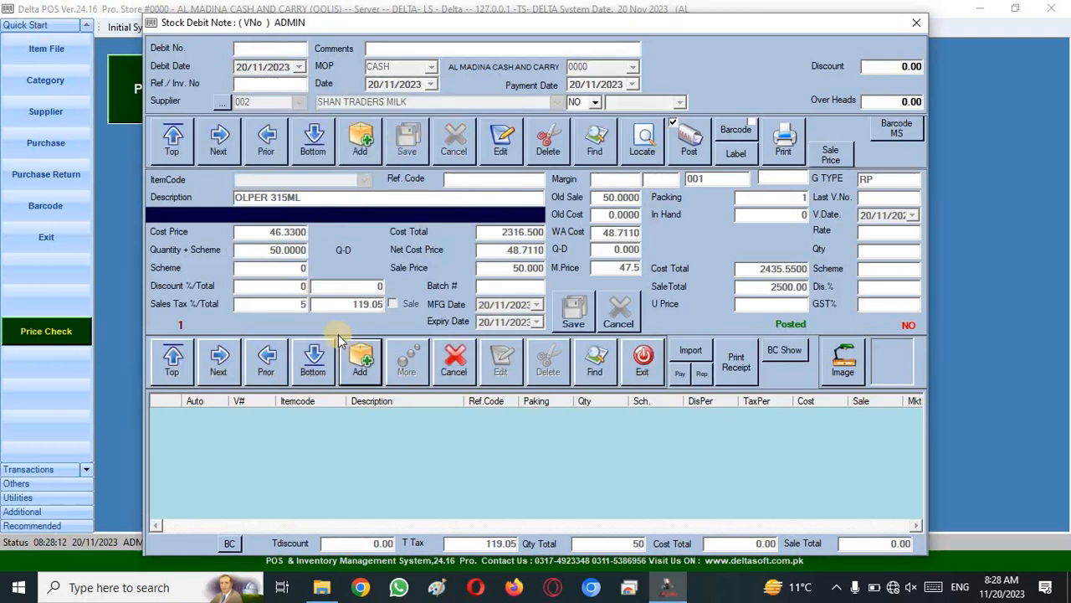
# Start an item line in the debit note and look up "/OLPER 315" to load OLPER 315ML.
pyautogui.click(355, 362)
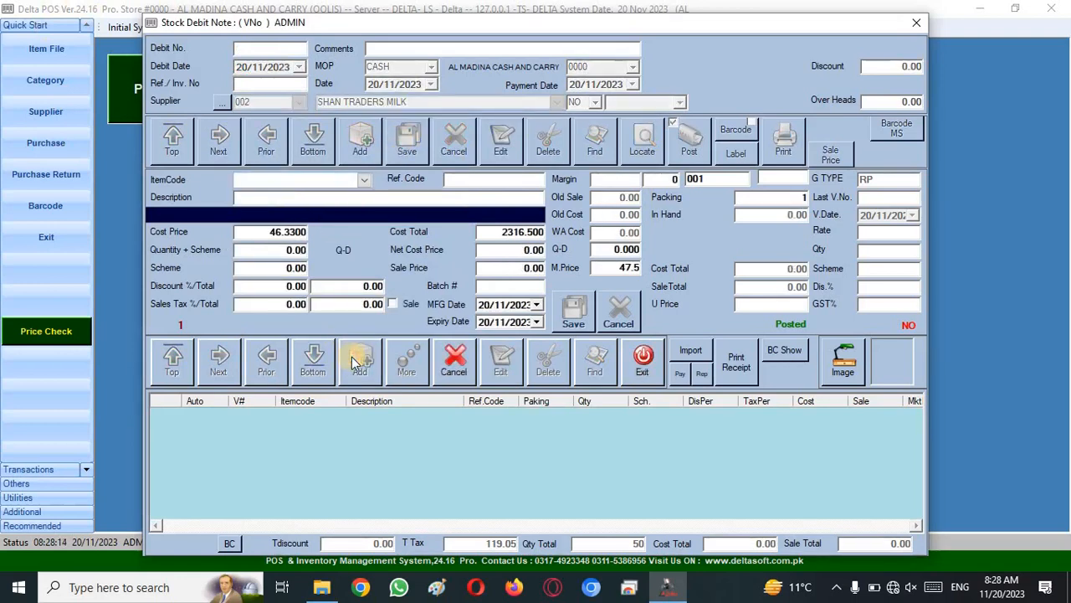
pyautogui.write('/OLPER 315')
pyautogui.press('Return')
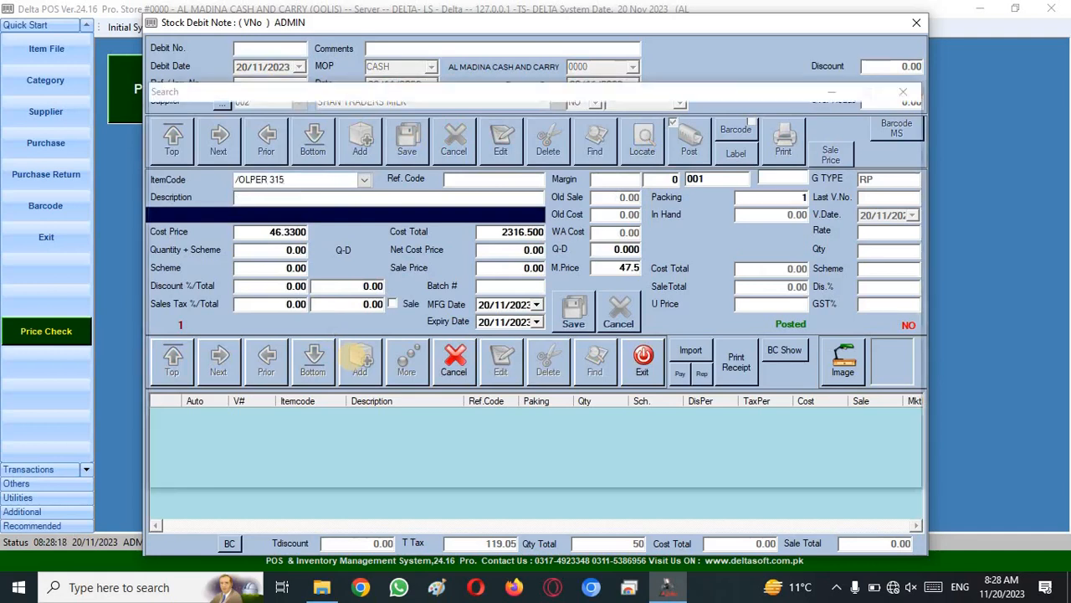
pyautogui.press('Return')
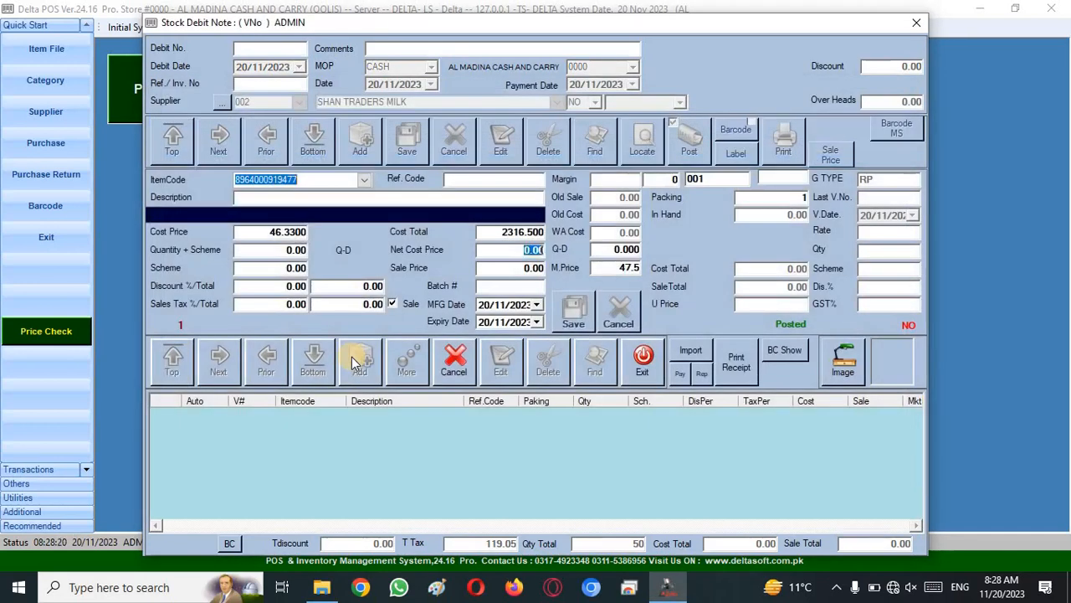
pyautogui.click(280, 249)
pyautogui.moveTo(376, 246); pyautogui.dragTo(402, 245)
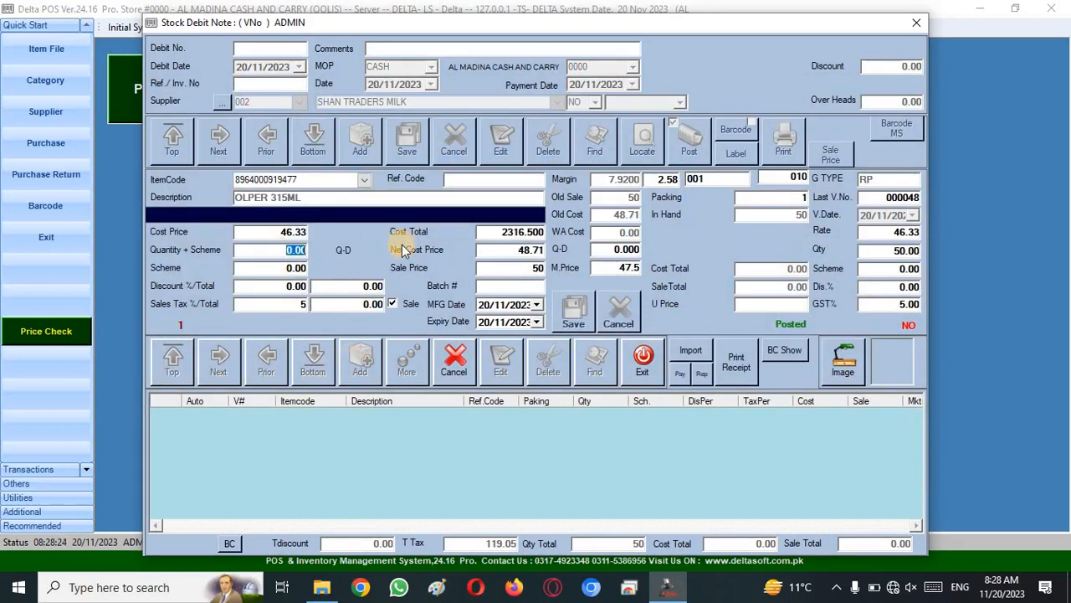
# Enter quantity 50 for OLPER 315ML, accept the remaining values, save the line and end item entry.
pyautogui.write('50')
pyautogui.press('Return')
pyautogui.press('Return')
pyautogui.press('Return')
pyautogui.press('Return')
pyautogui.press('Return')
pyautogui.press('Return')
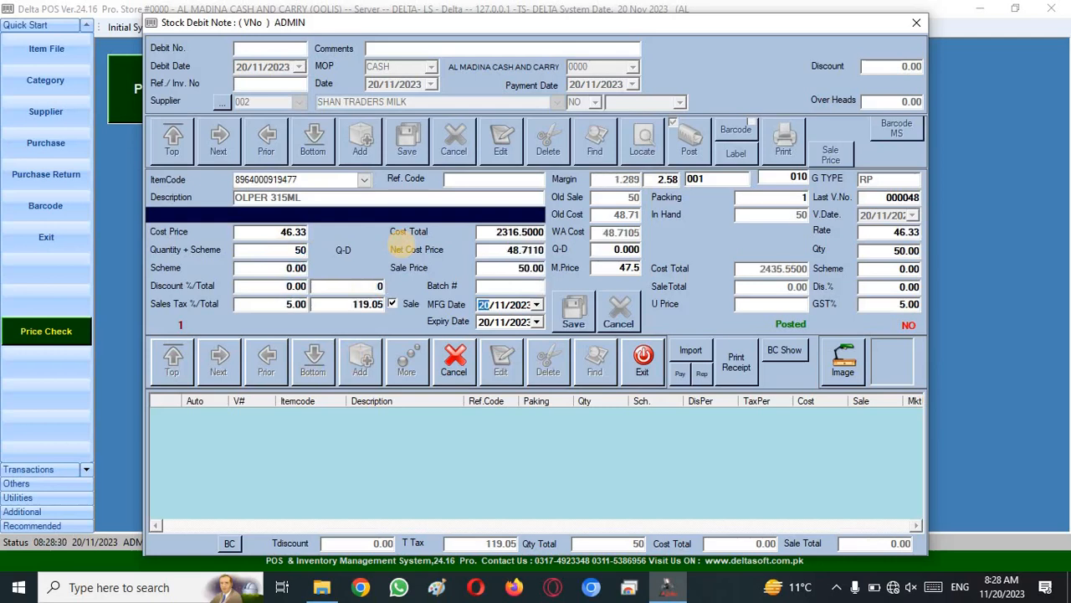
pyautogui.press('Return')
pyautogui.press('Return')
pyautogui.press('Return')
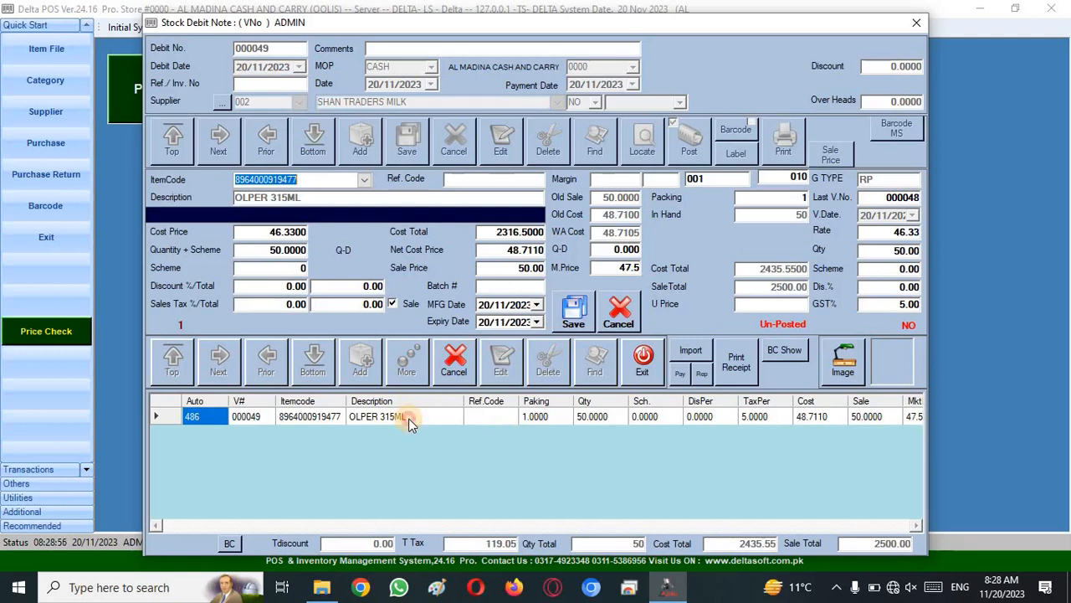
pyautogui.click(452, 369)
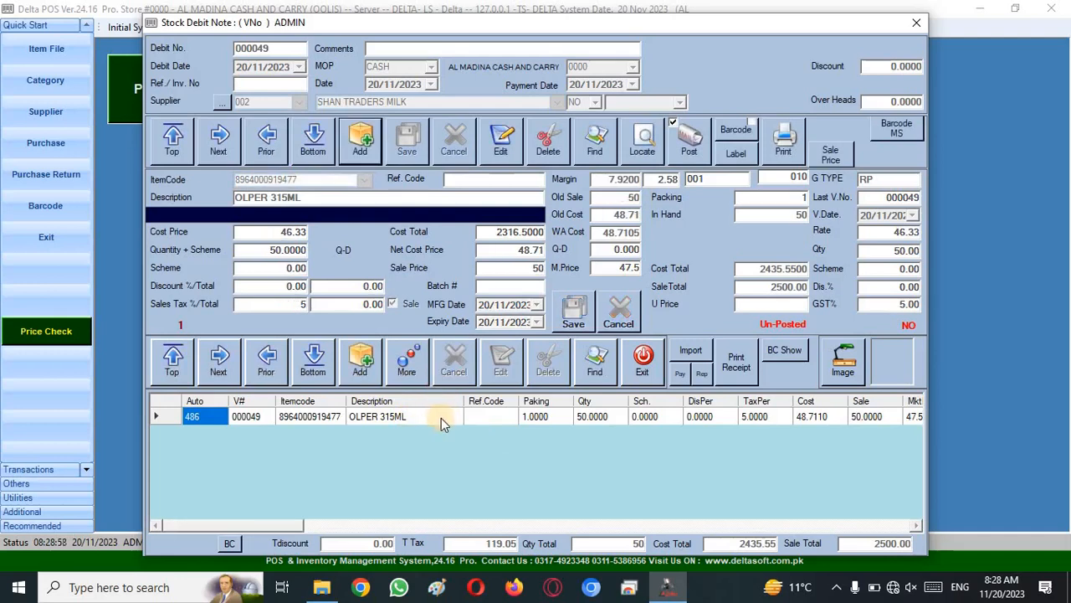
# Edit the saved OLPER 315ML line, set its quantity to 100 and save the updated record.
pyautogui.click(438, 417)
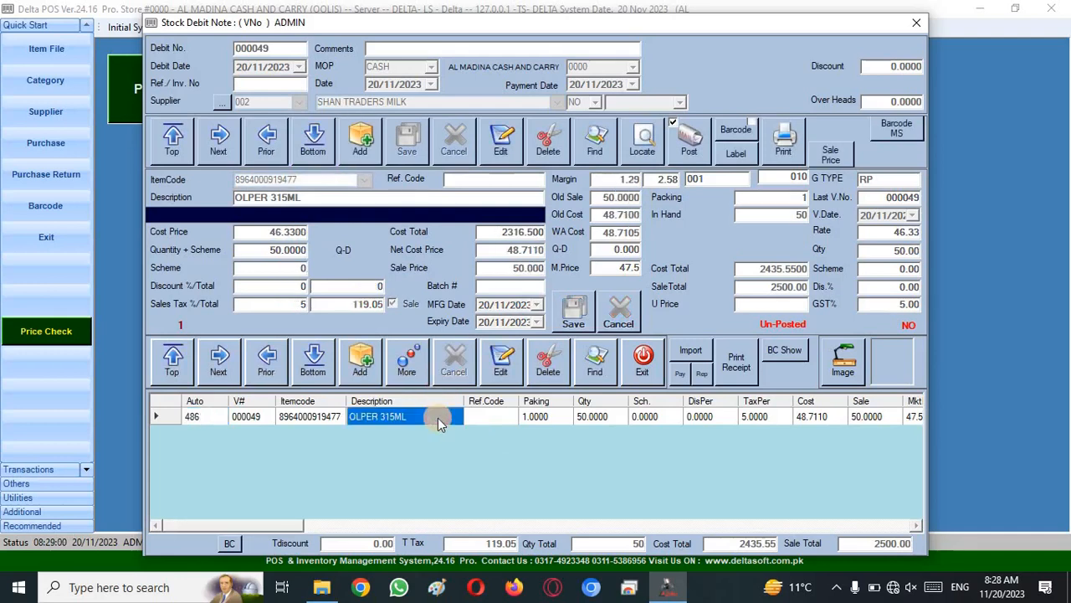
pyautogui.click(502, 369)
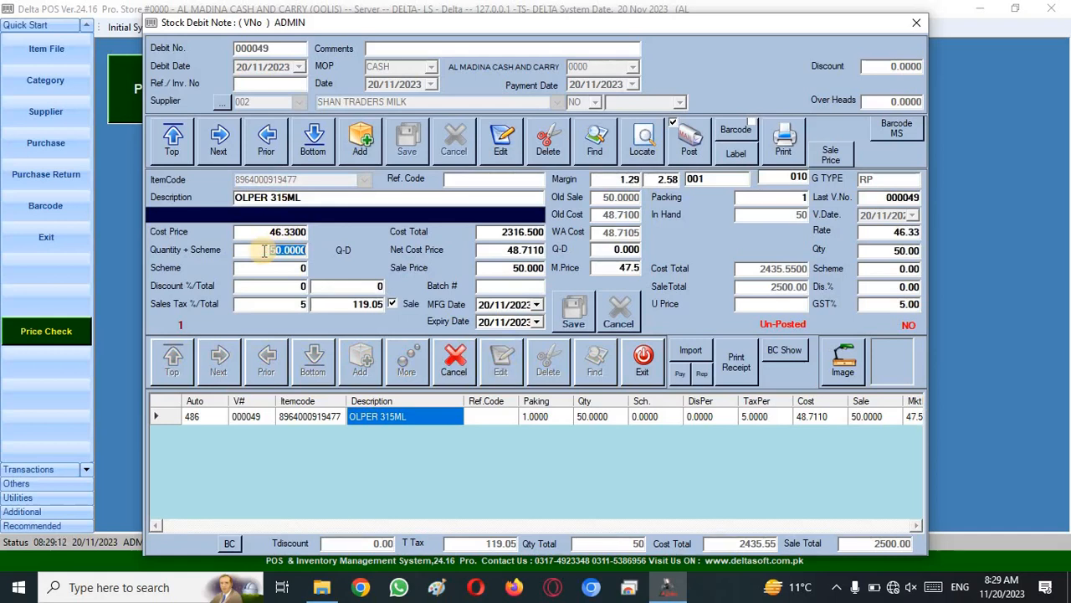
pyautogui.write('100')
pyautogui.press('Return')
pyautogui.press('Return')
pyautogui.press('Return')
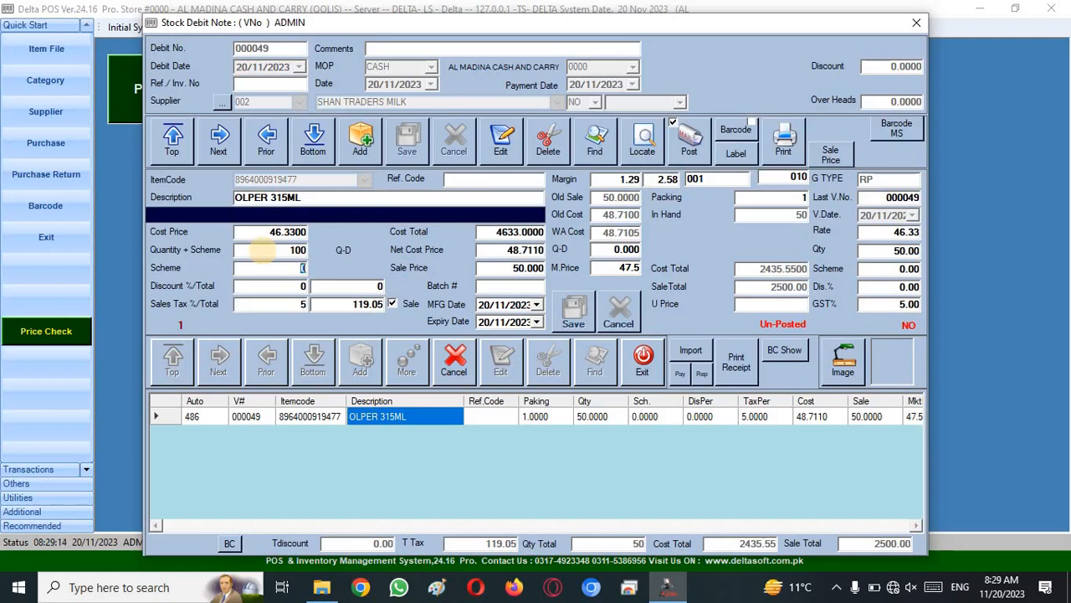
pyautogui.press('Return')
pyautogui.press('Return')
pyautogui.press('Return')
pyautogui.press('Return')
pyautogui.press('Return')
pyautogui.press('Return')
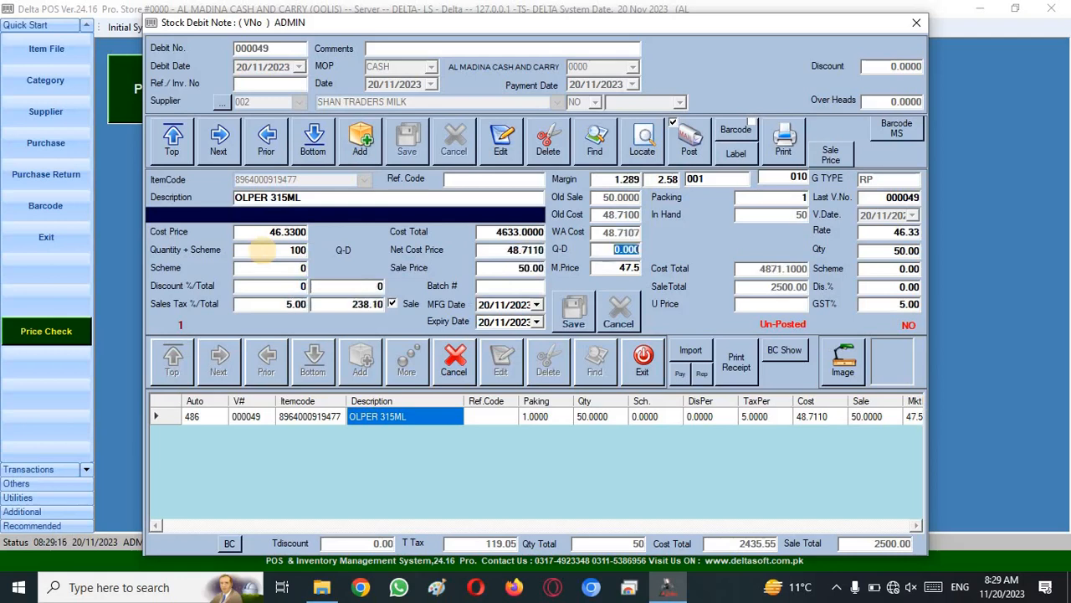
pyautogui.press('Return')
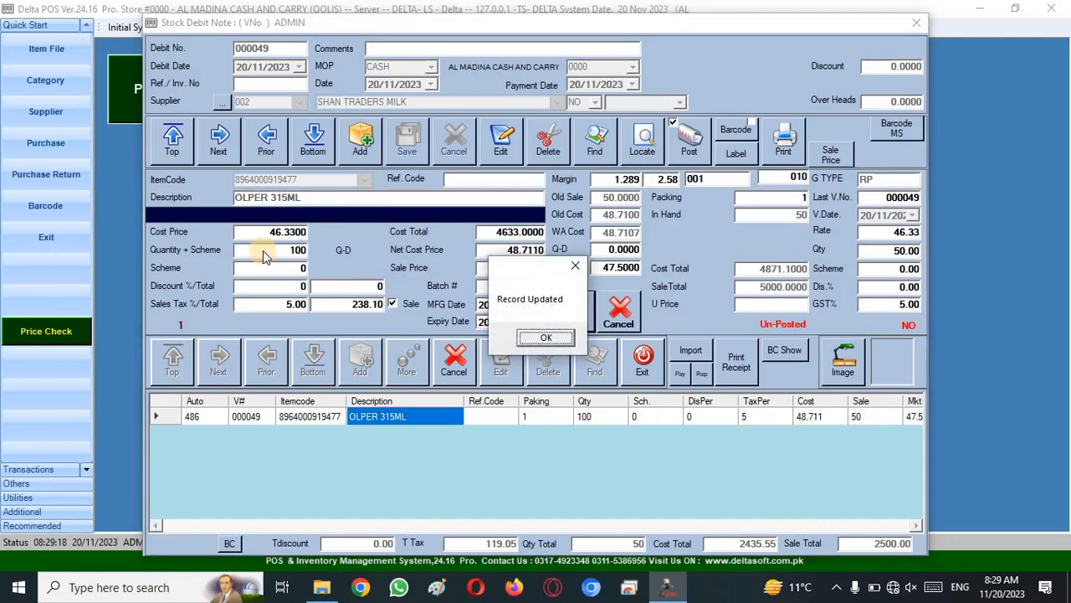
pyautogui.press('Return')
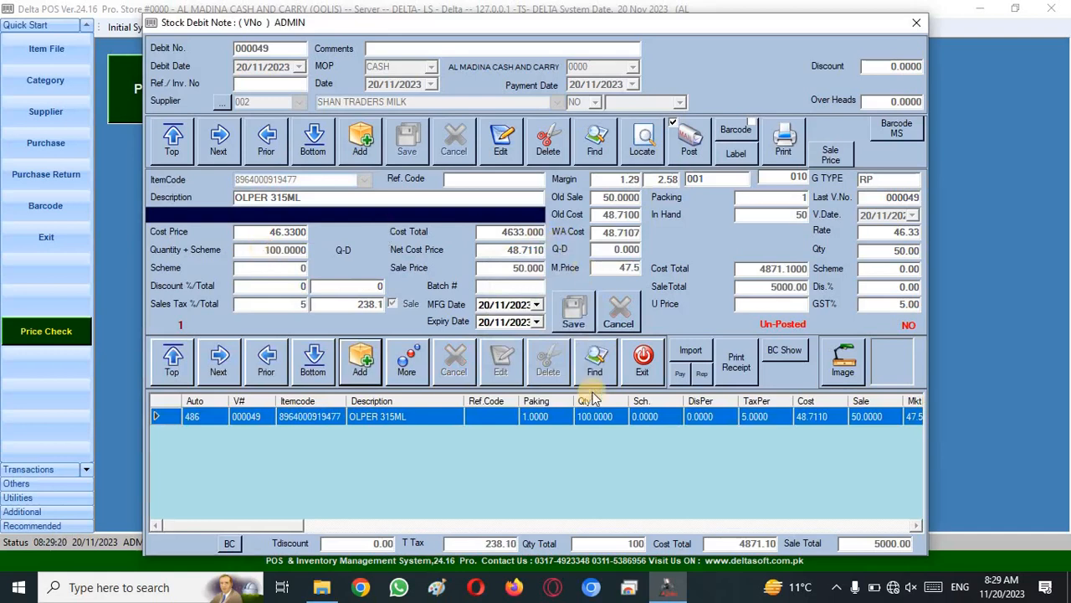
# Post the stock debit note, confirming the posting, and close the purchase form.
pyautogui.click(596, 418)
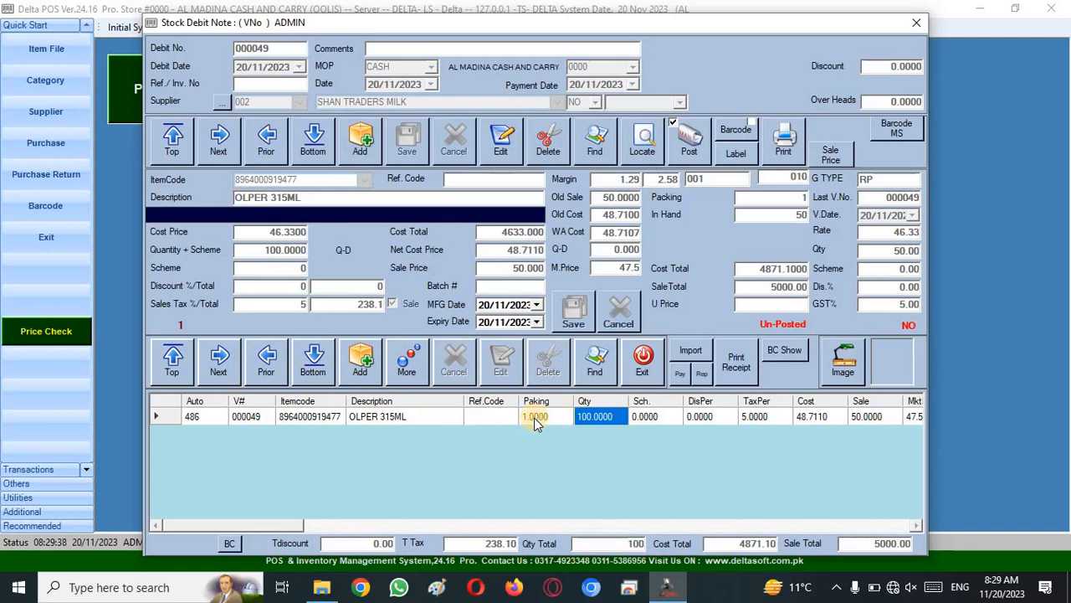
pyautogui.click(687, 146)
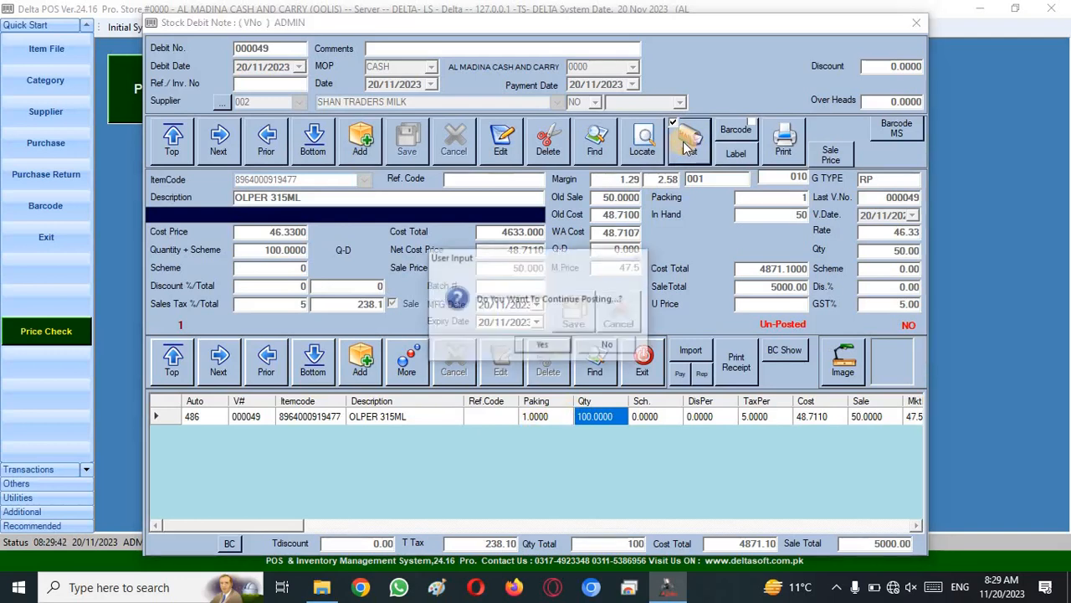
pyautogui.click(544, 346)
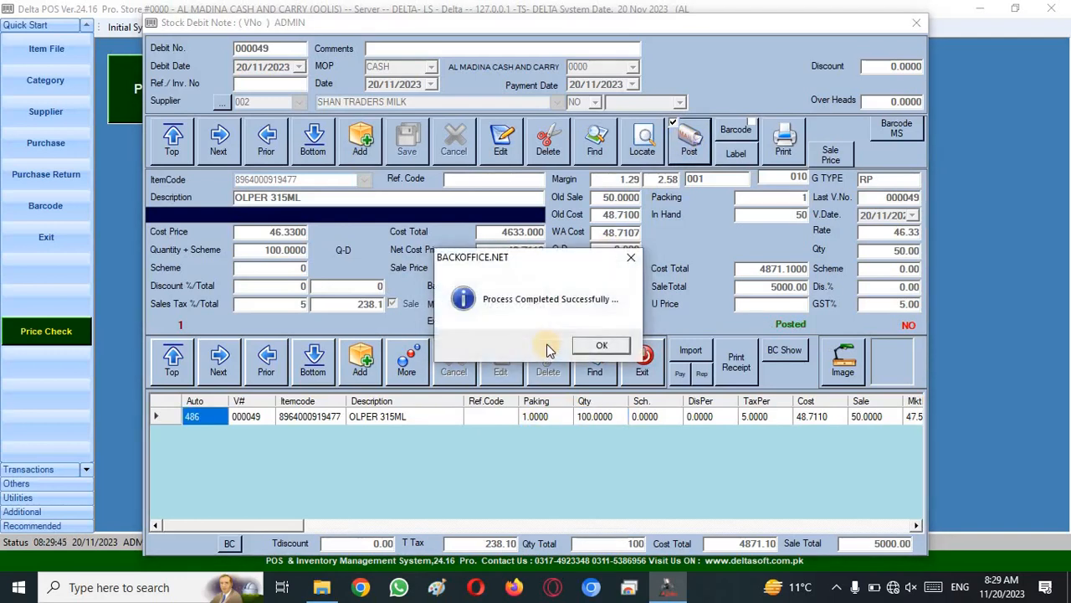
pyautogui.click(612, 346)
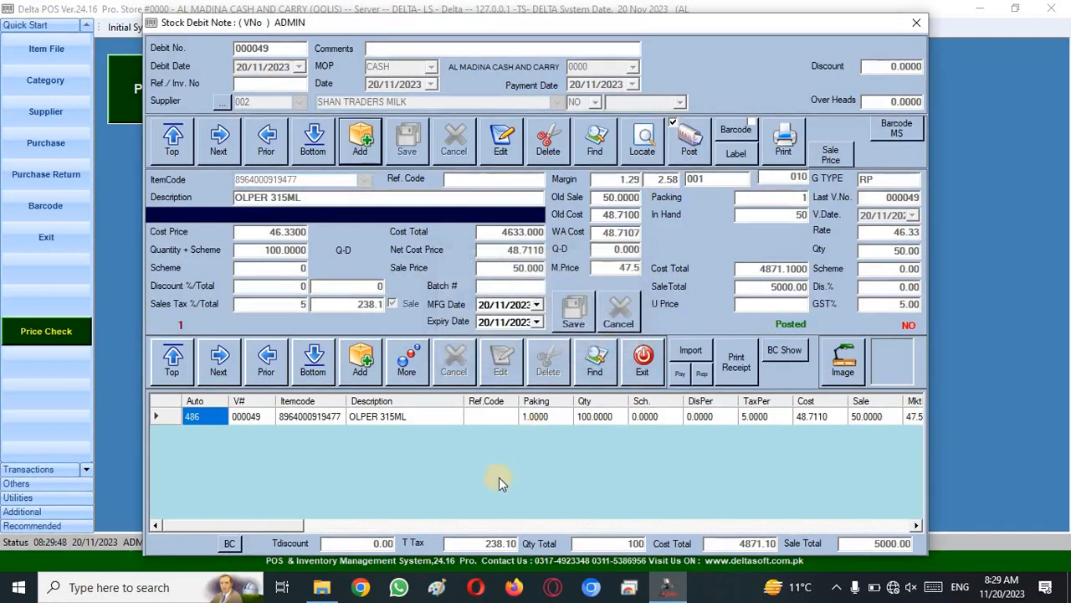
pyautogui.click(645, 358)
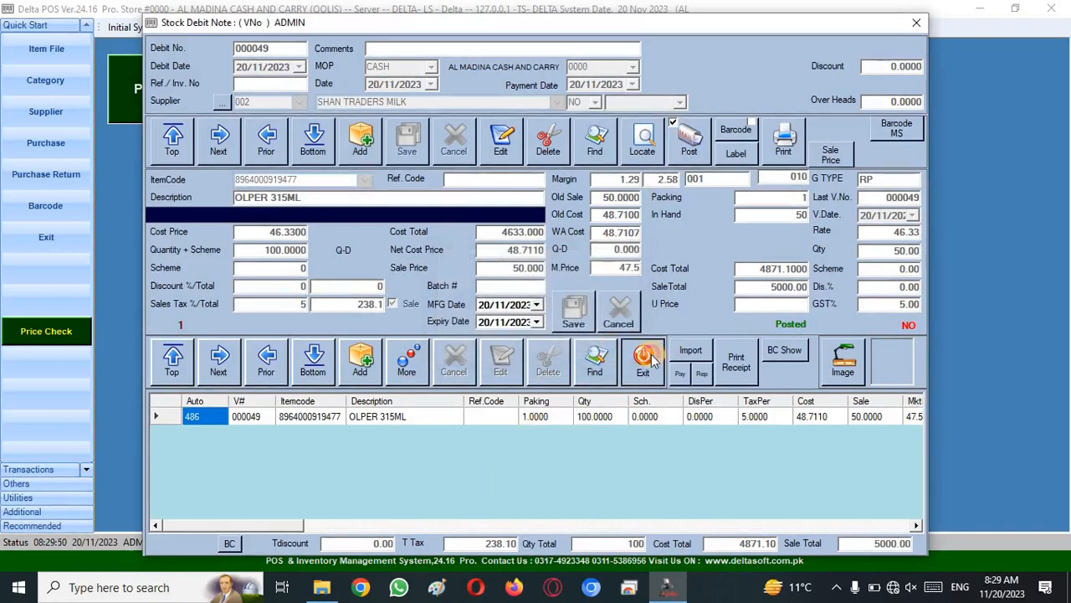
# Look up "/OLPER 315" in the Price Checker to check the item's price and stock quantity, and close the checker.
pyautogui.click(53, 334)
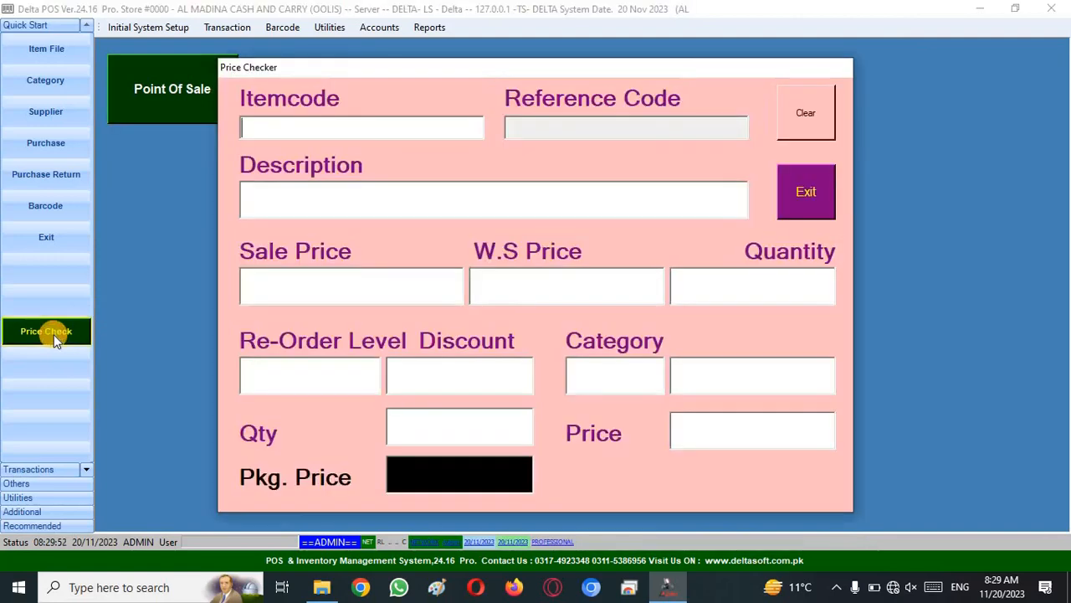
pyautogui.write('/OLPER ')
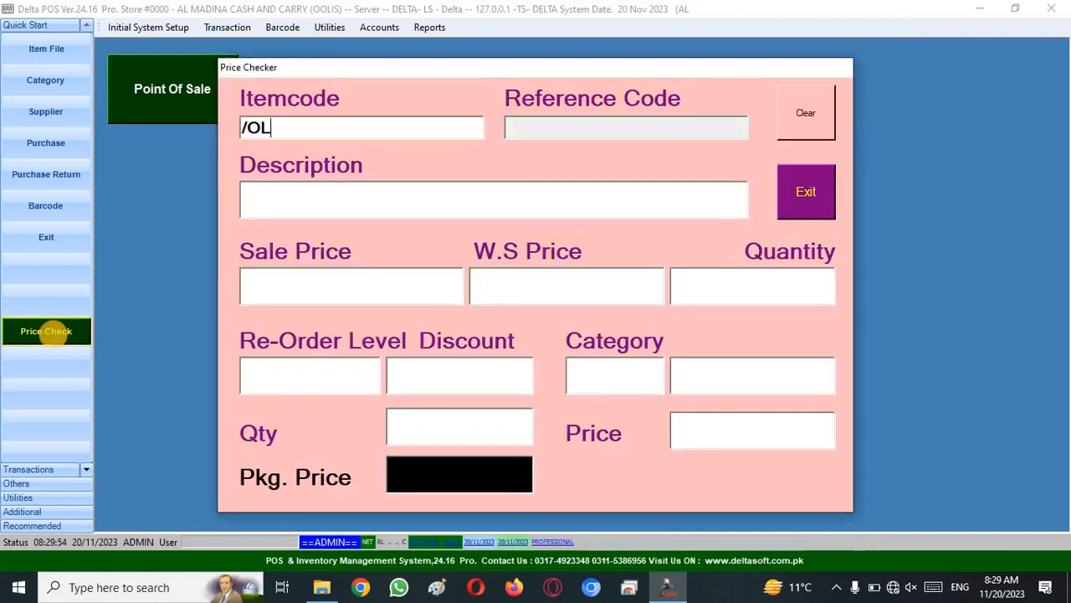
pyautogui.write('315')
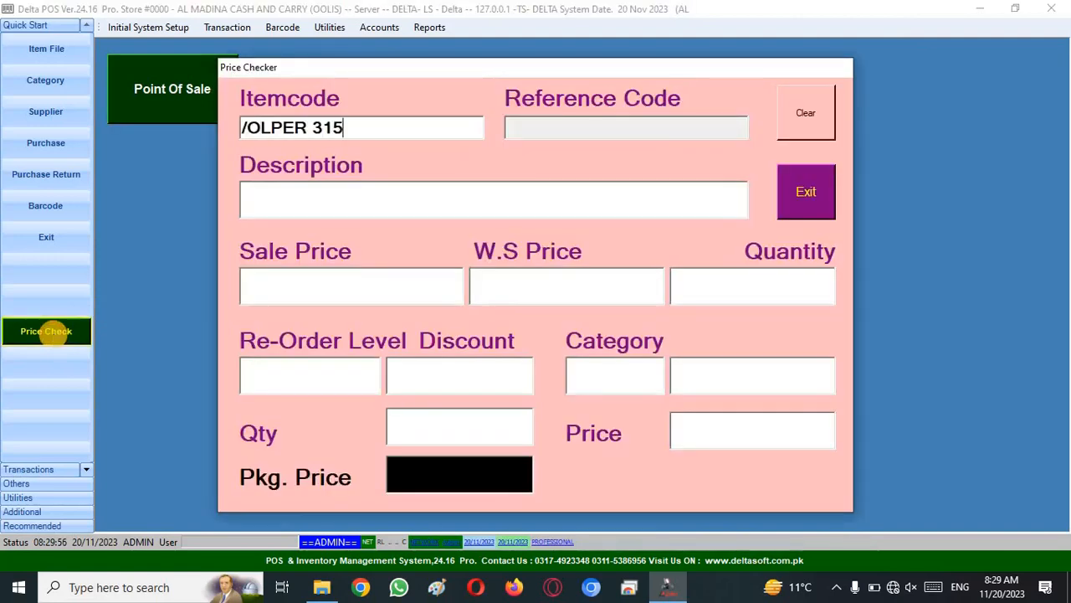
pyautogui.press('Return')
pyautogui.press('Return')
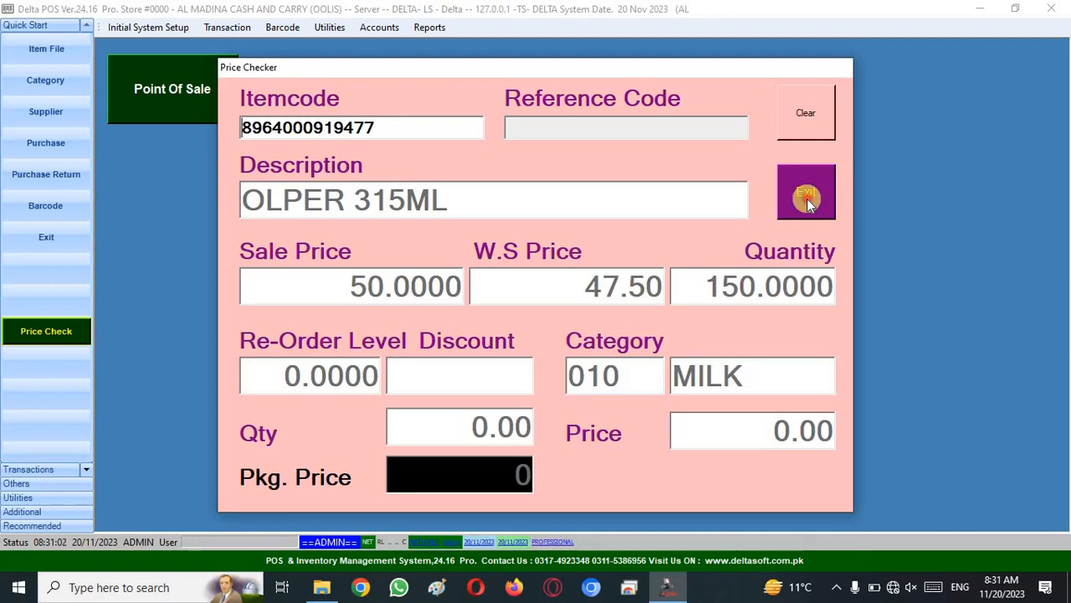
pyautogui.click(807, 199)
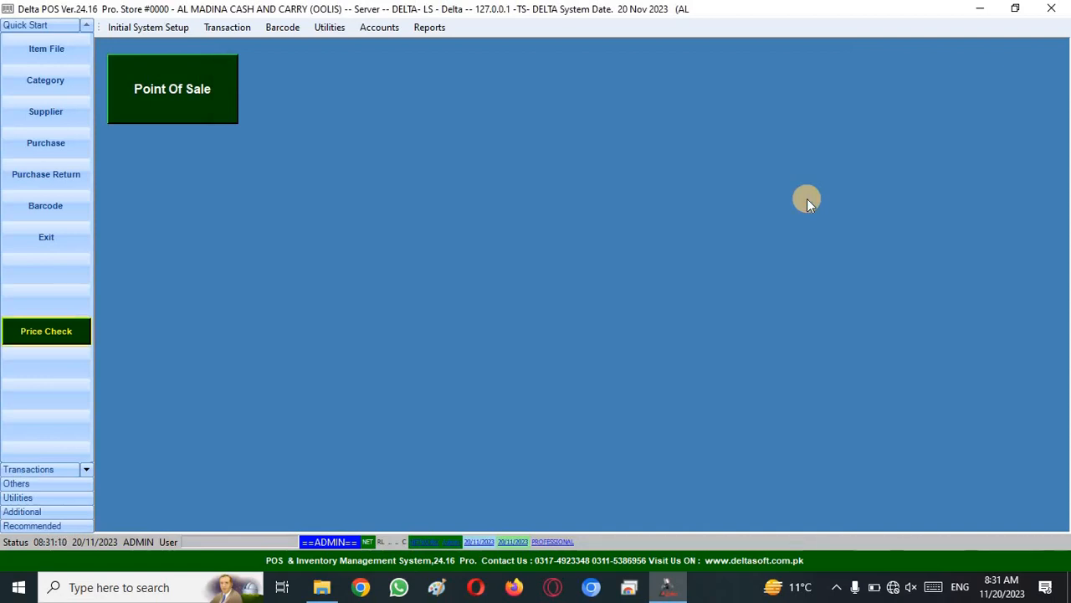
# Create a new stock credit adjustment for supplier 002 SHAN TRADERS MILK, keeping the default dates, and save its header.
pyautogui.click(226, 28)
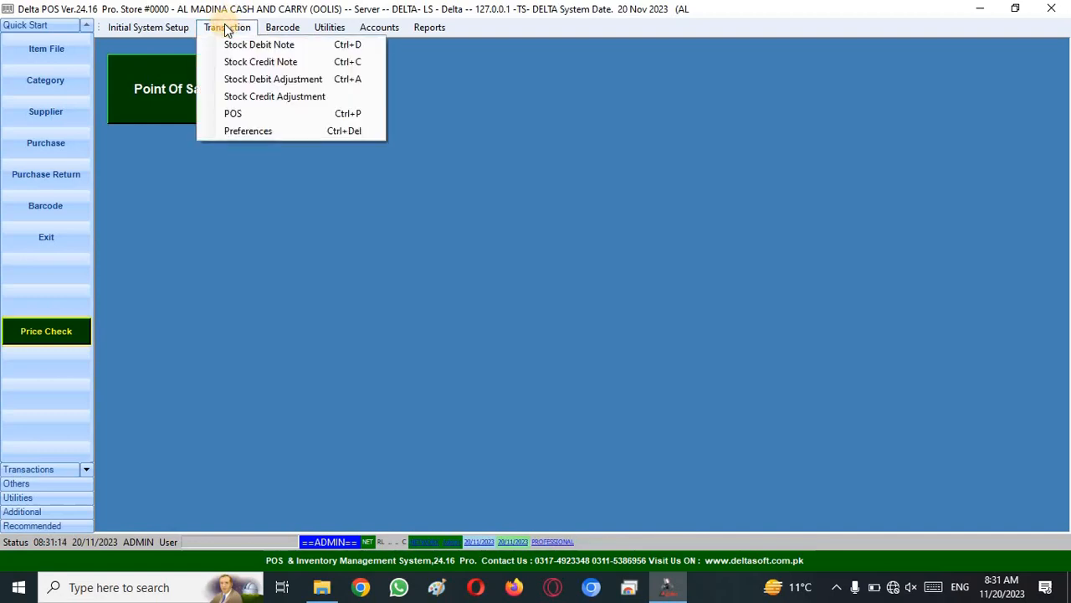
pyautogui.click(282, 98)
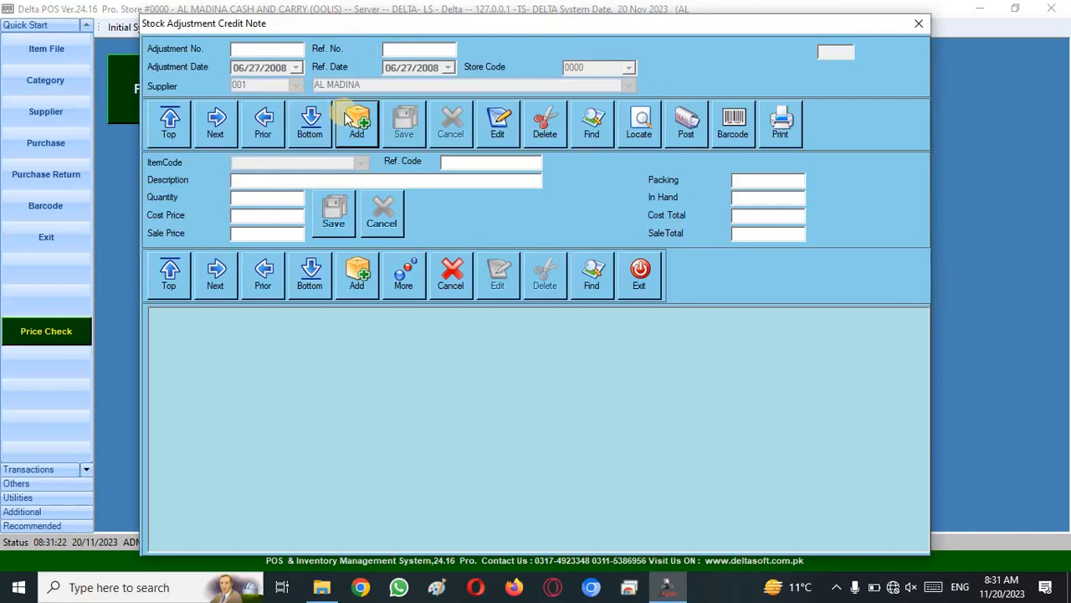
pyautogui.click(348, 118)
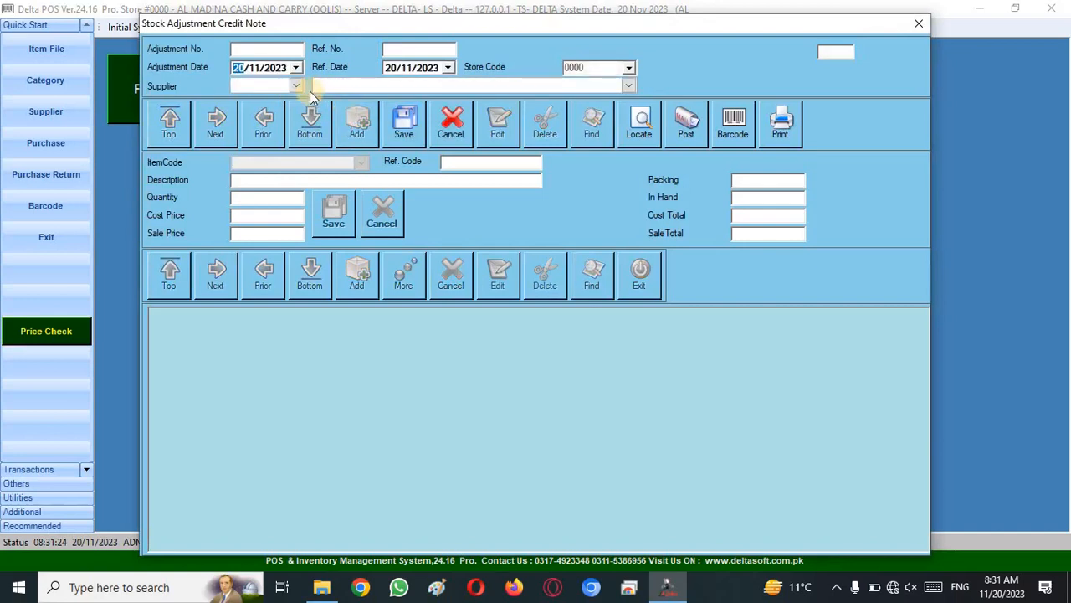
pyautogui.click(296, 86)
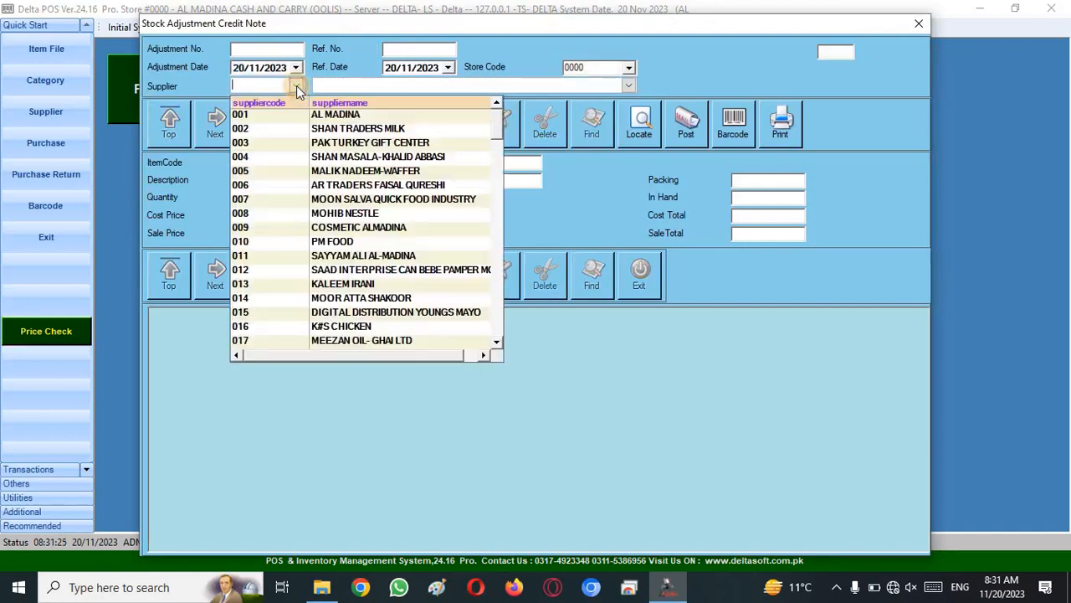
pyautogui.click(358, 130)
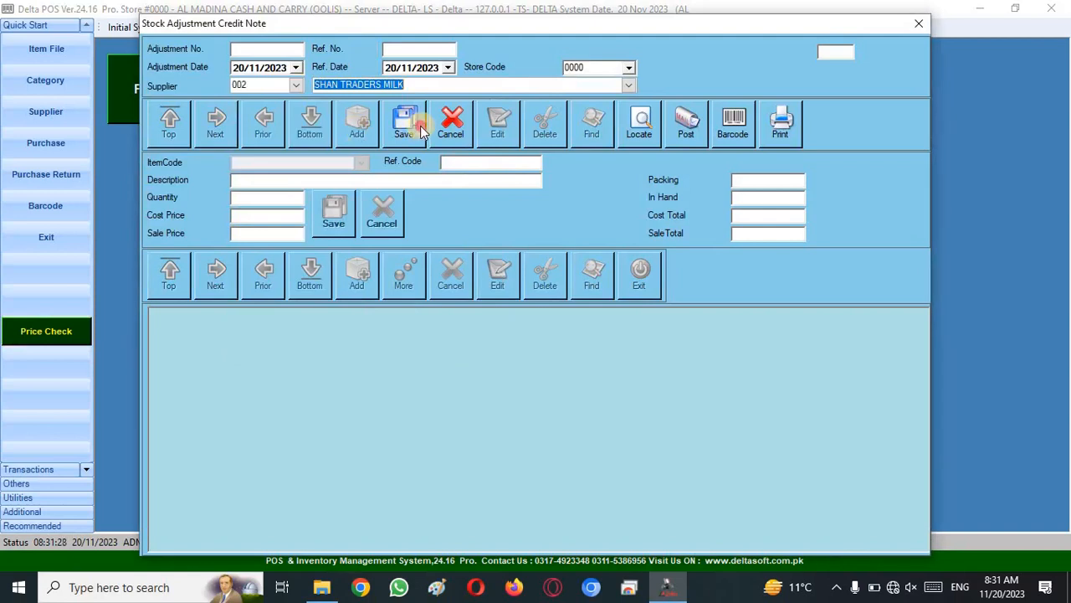
# Start an item line in the credit adjustment and find and select OLPER 315ML through the item search.
pyautogui.click(363, 270)
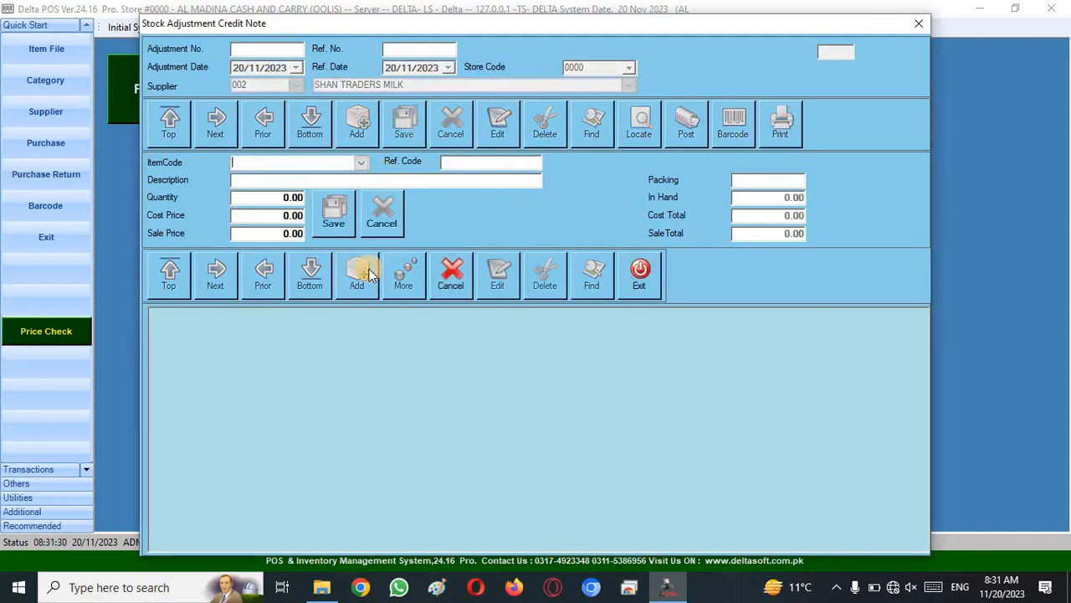
pyautogui.write('/OLPER')
pyautogui.write(' 250')
pyautogui.press('Return')
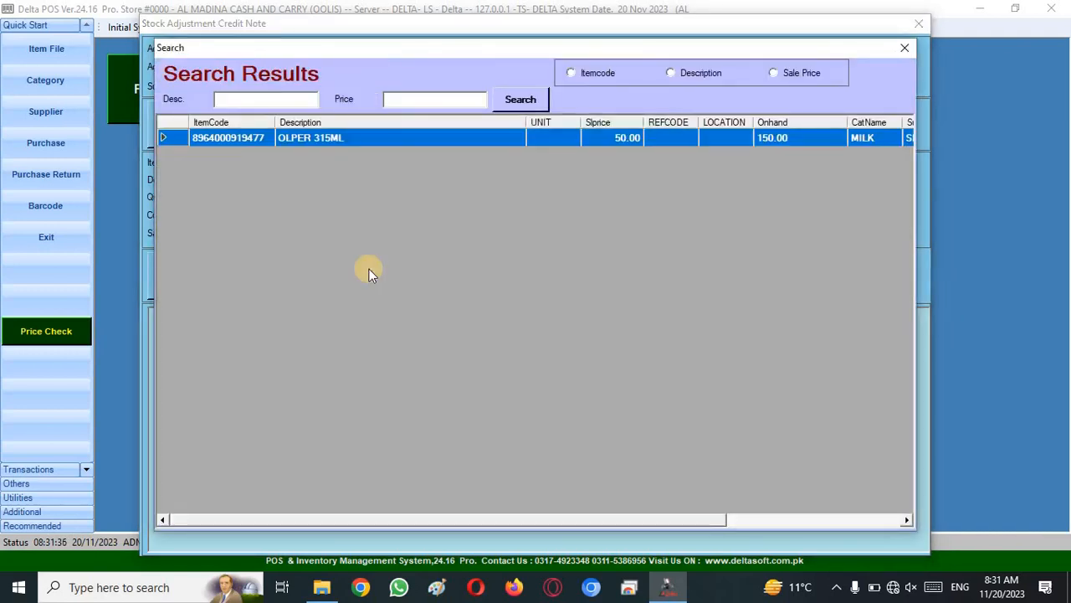
pyautogui.press('Return')
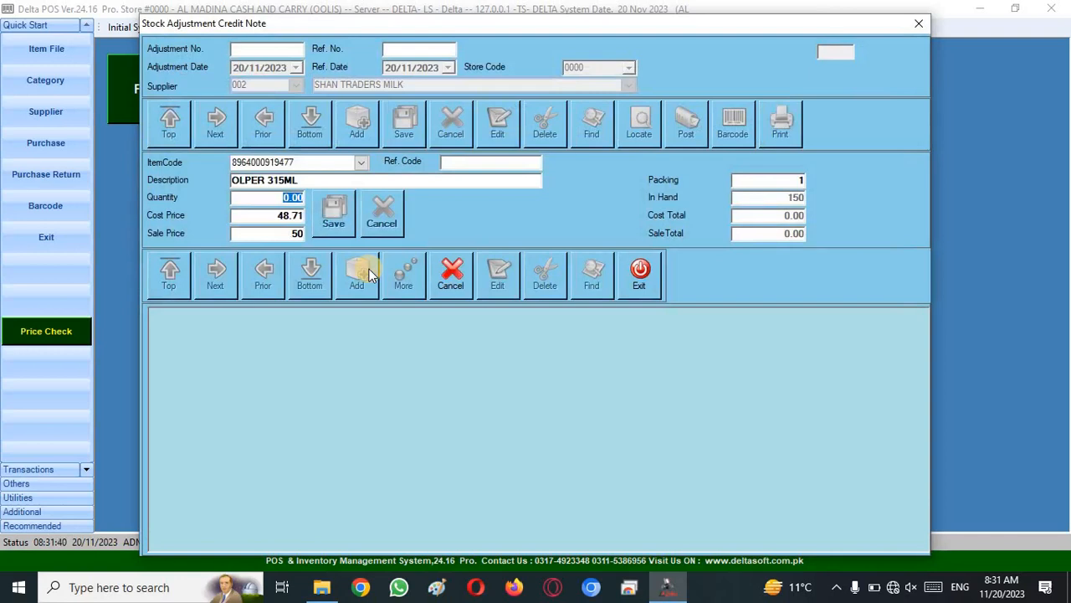
# Enter quantity 20 for the credit adjustment line, accept the cost and sale prices, save it and decline adding more items.
pyautogui.write('20')
pyautogui.press('Return')
pyautogui.press('Return')
pyautogui.press('Return')
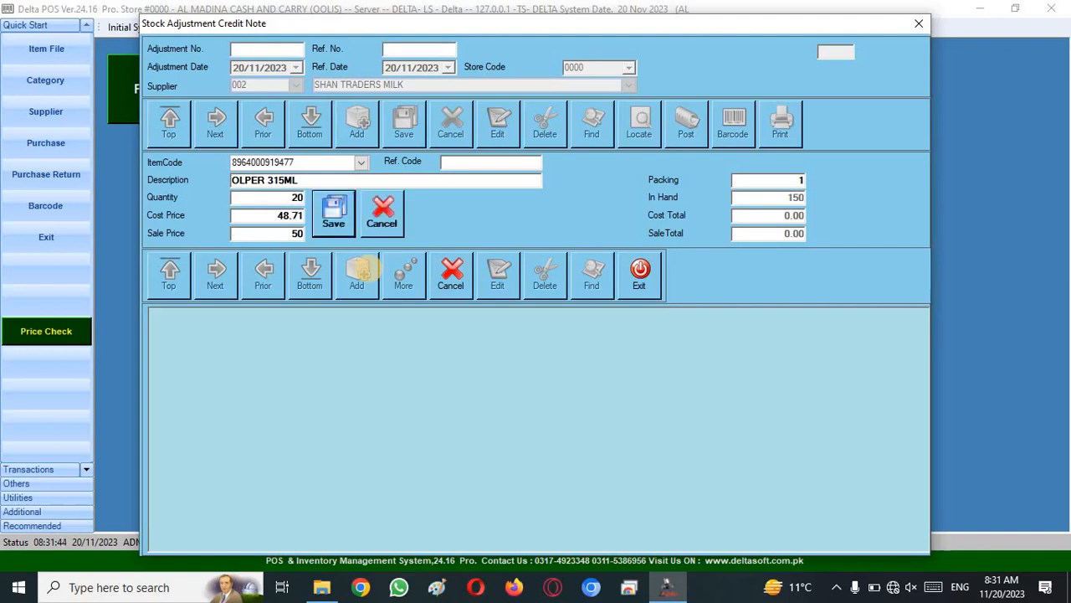
pyautogui.press('Return')
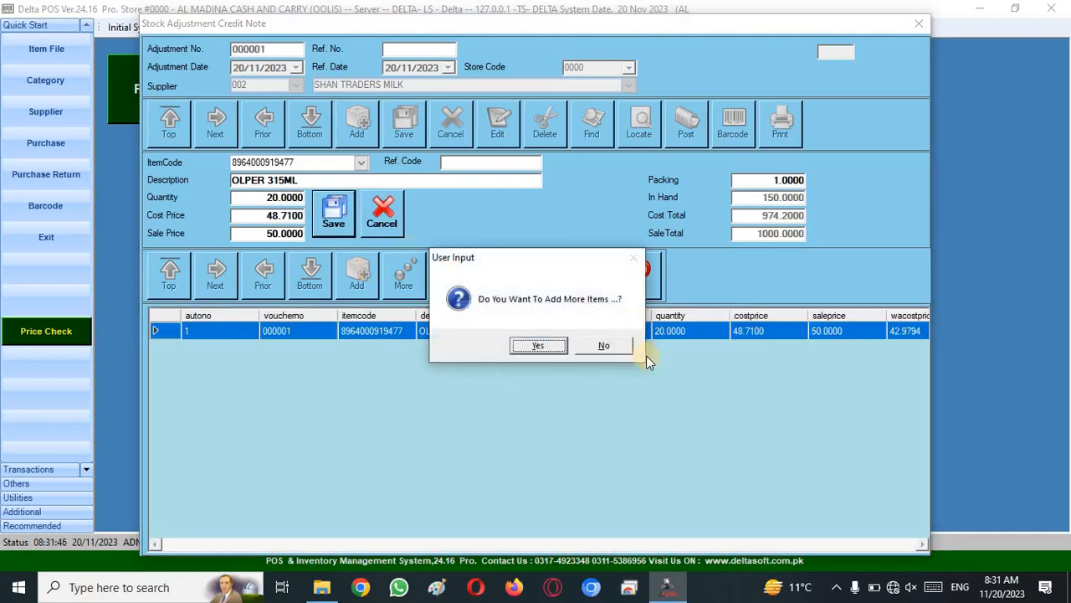
pyautogui.click(606, 346)
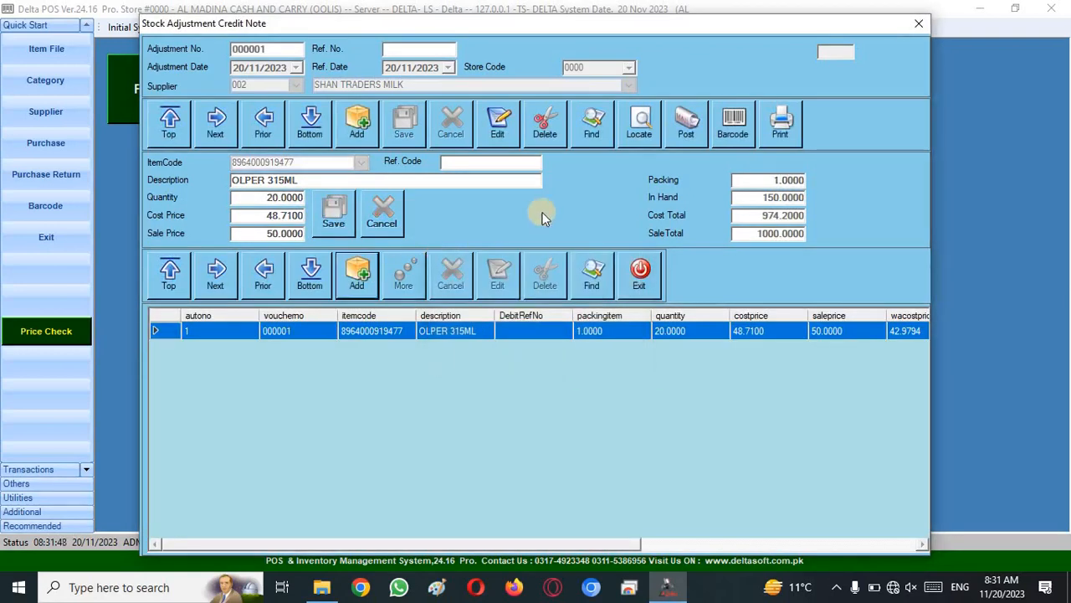
# Post the stock credit adjustment, acknowledge the completion and close the credit adjustment form.
pyautogui.click(686, 120)
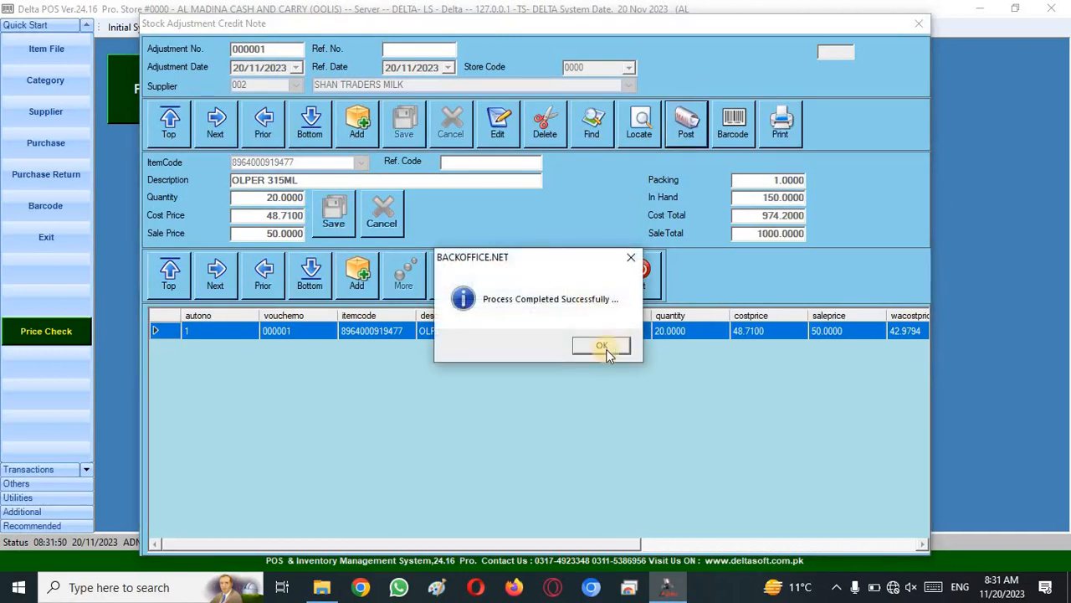
pyautogui.click(603, 346)
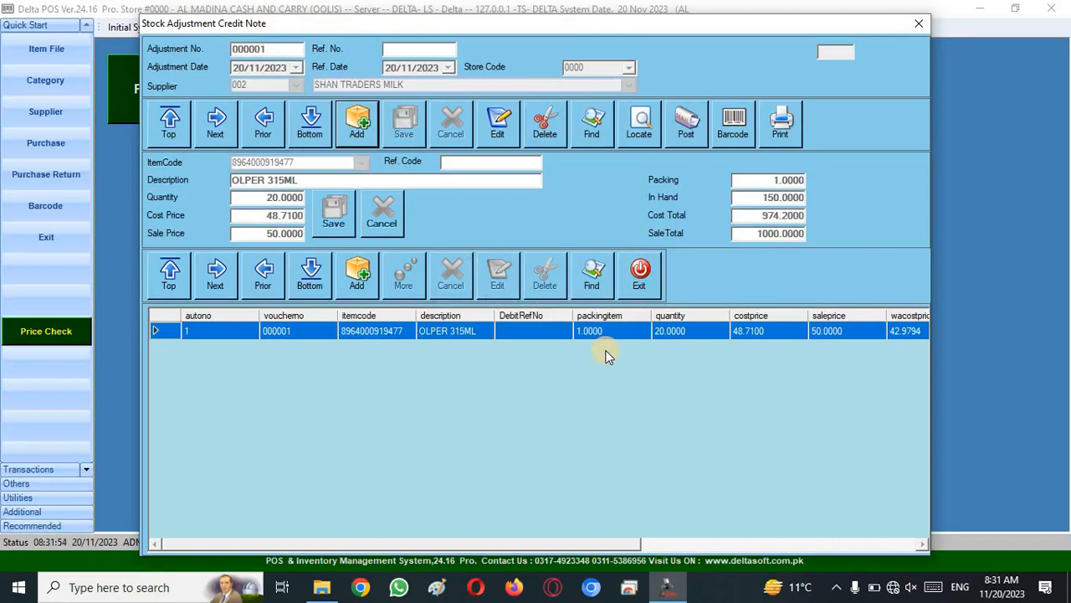
pyautogui.click(639, 272)
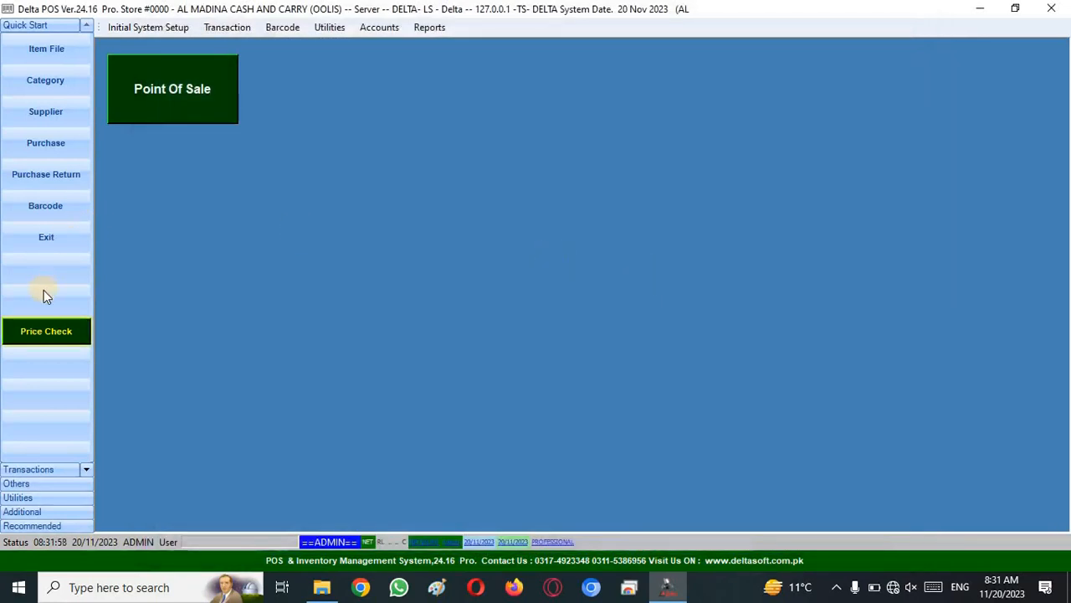
# Look up "/OLPER 315" in the Price Checker to check the stock quantity after the credit adjustment, clear the result and close the checker.
pyautogui.click(46, 326)
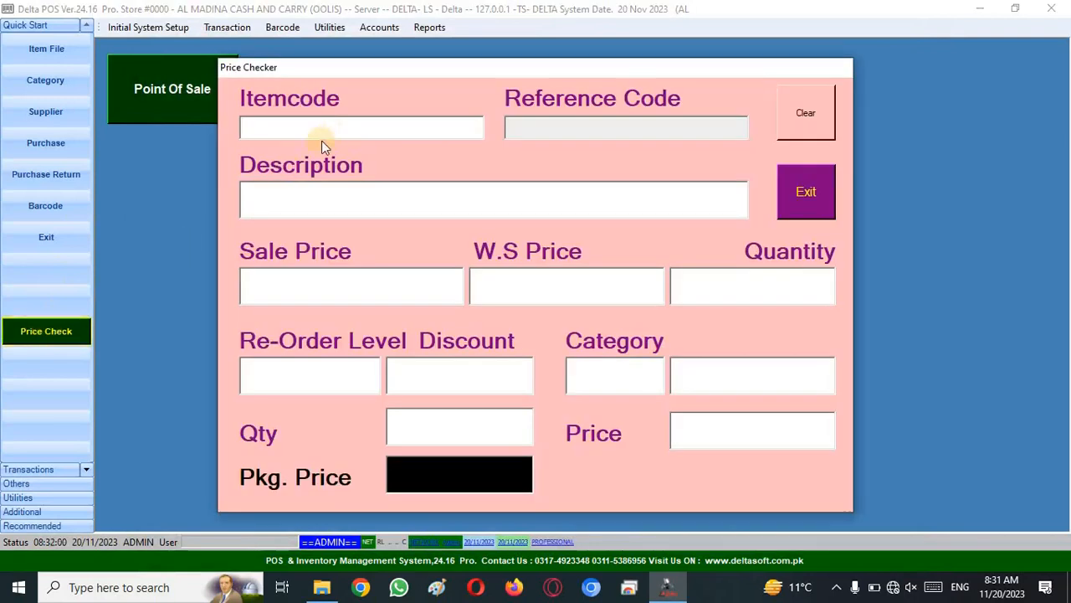
pyautogui.write('/OL')
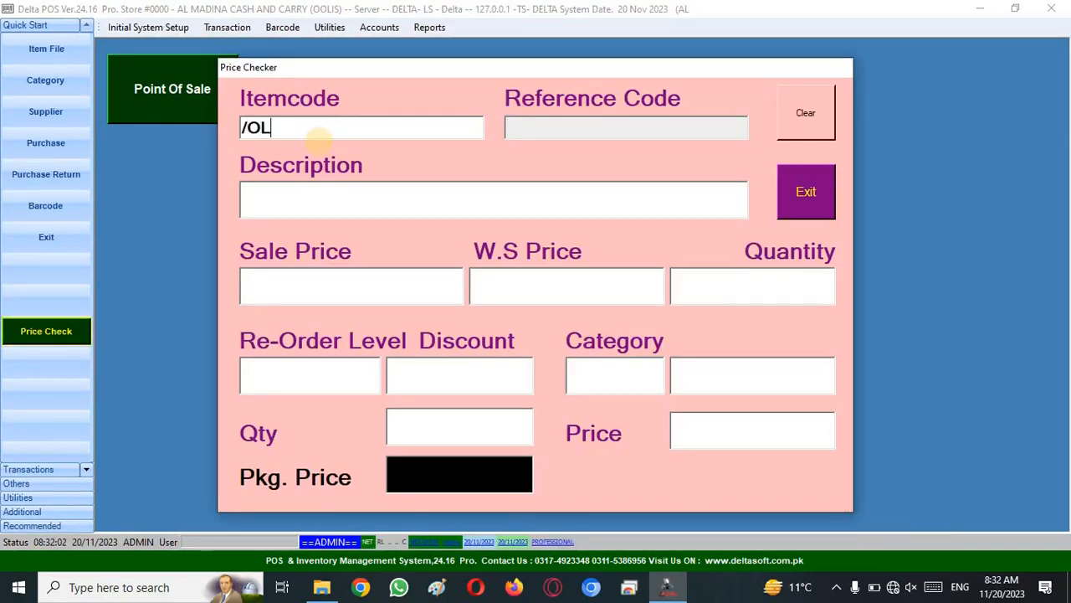
pyautogui.write('PER 315')
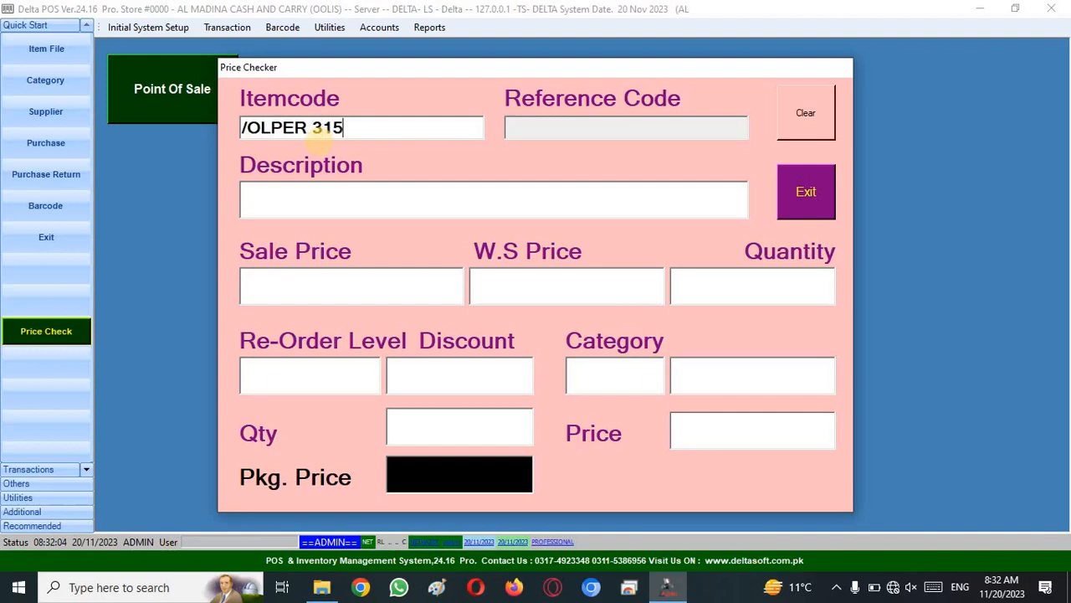
pyautogui.press('Return')
pyautogui.press('Return')
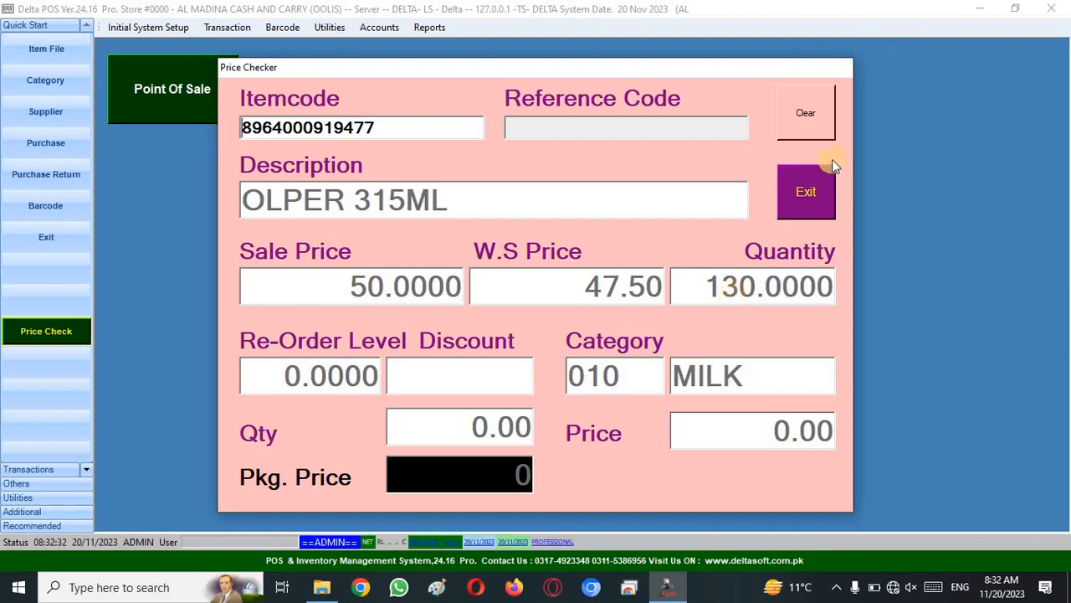
pyautogui.click(795, 123)
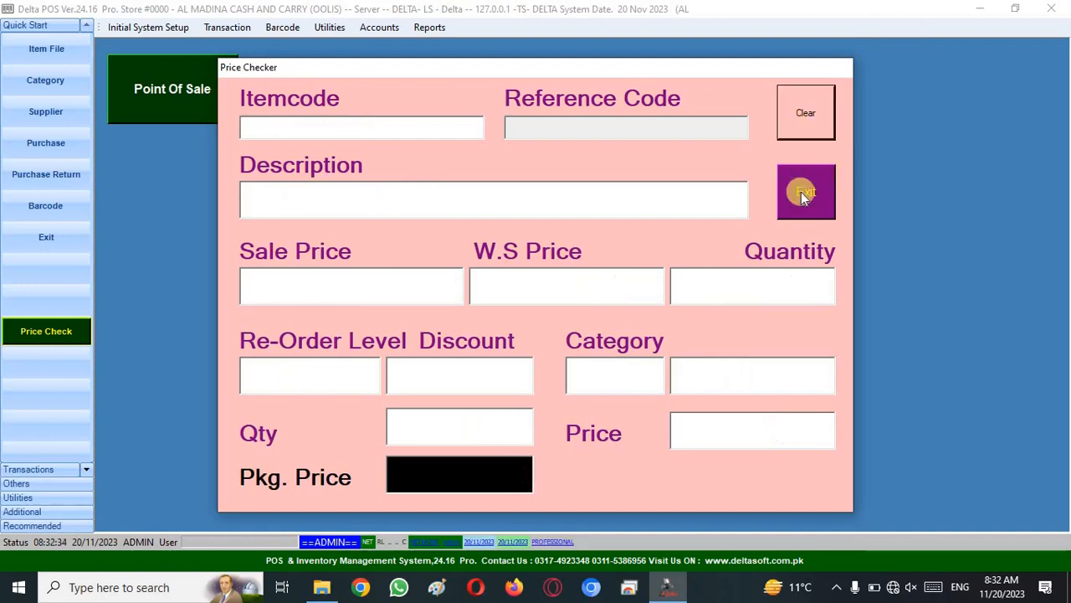
pyautogui.click(802, 193)
# Create a new stock debit adjustment for supplier 002 SHAN TRADERS MILK, keeping the default dates, and save its header.
pyautogui.click(224, 32)
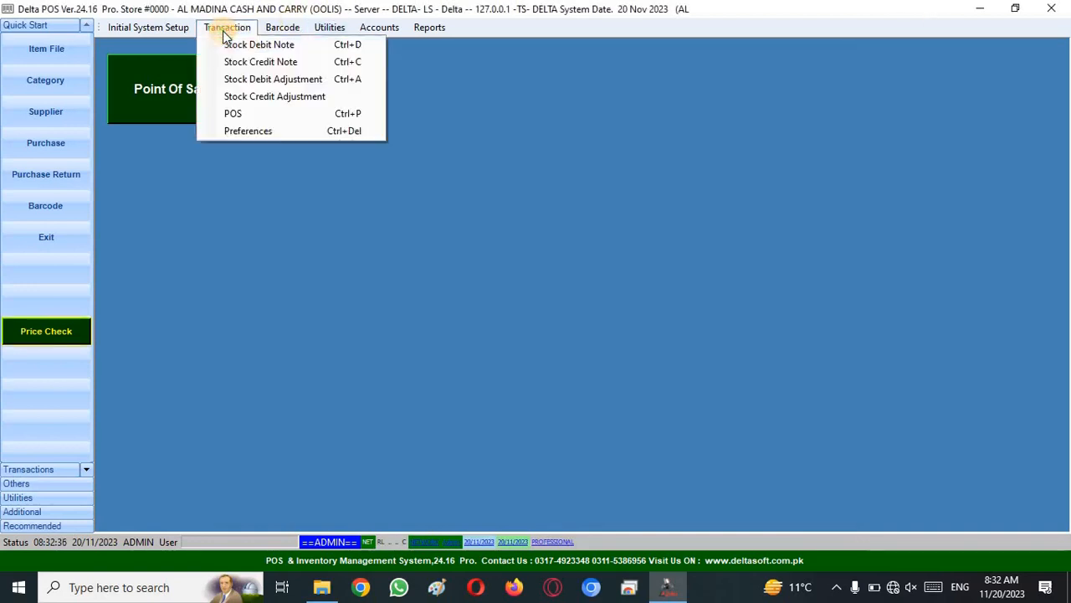
pyautogui.click(272, 79)
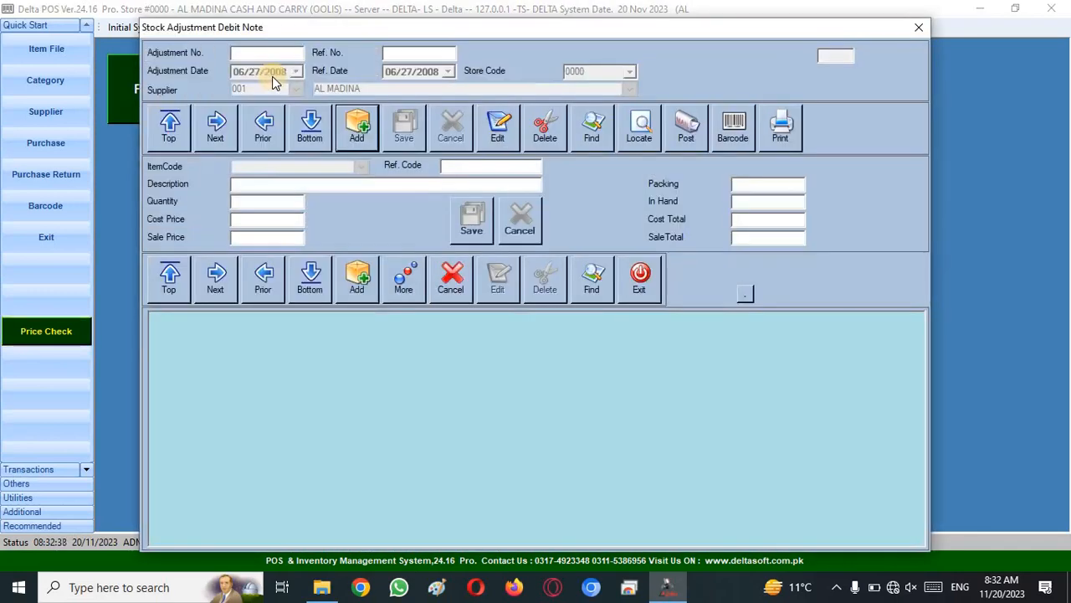
pyautogui.click(356, 126)
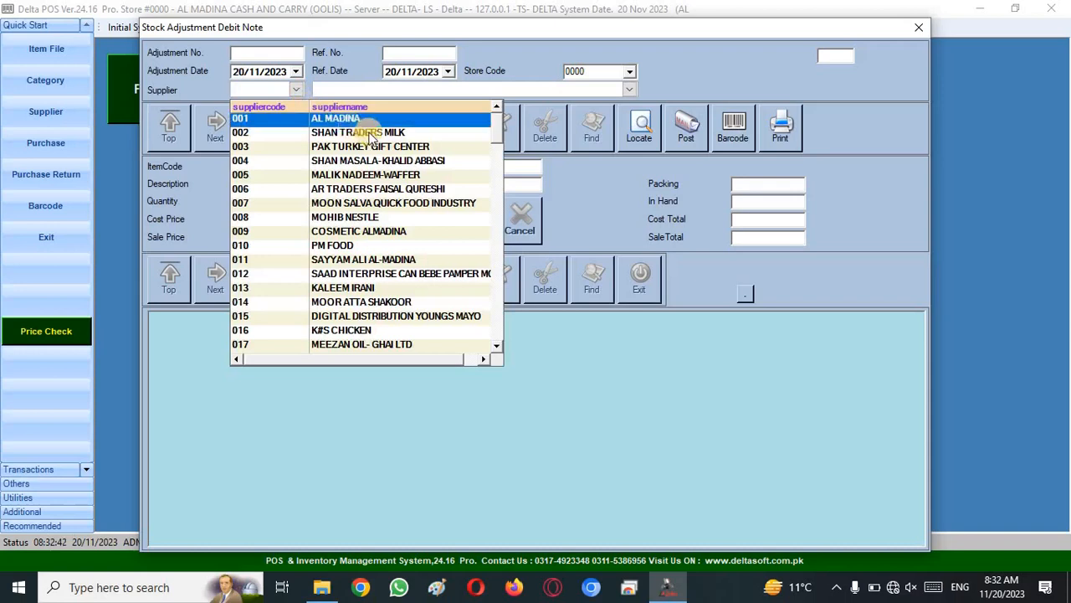
pyautogui.click(368, 132)
pyautogui.click(419, 129)
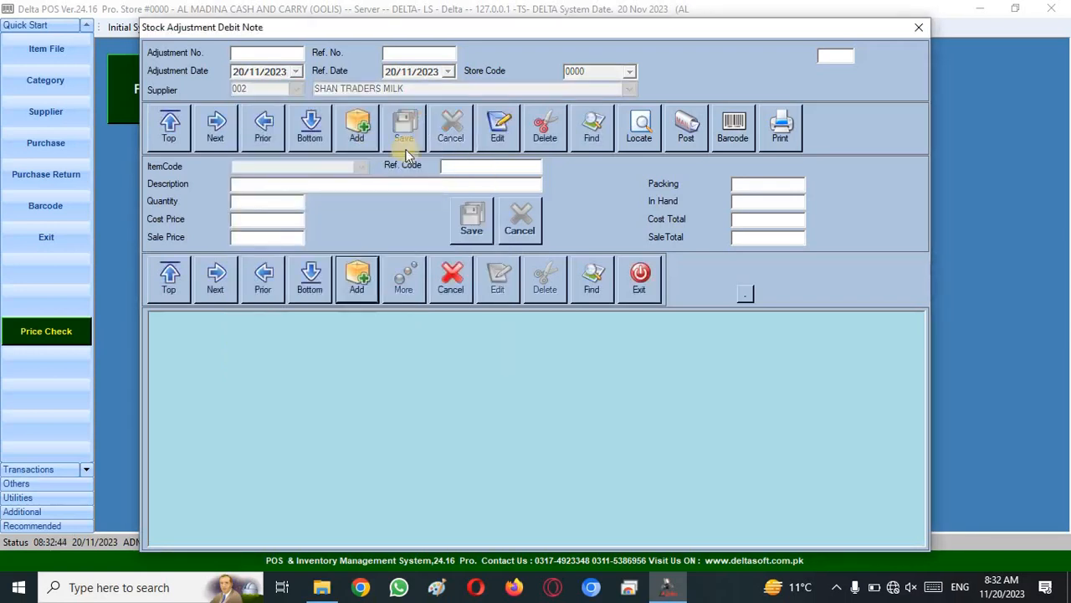
# Start an item line in the debit adjustment, search for "/OLPER 315" and select OLPER 315ML.
pyautogui.click(360, 283)
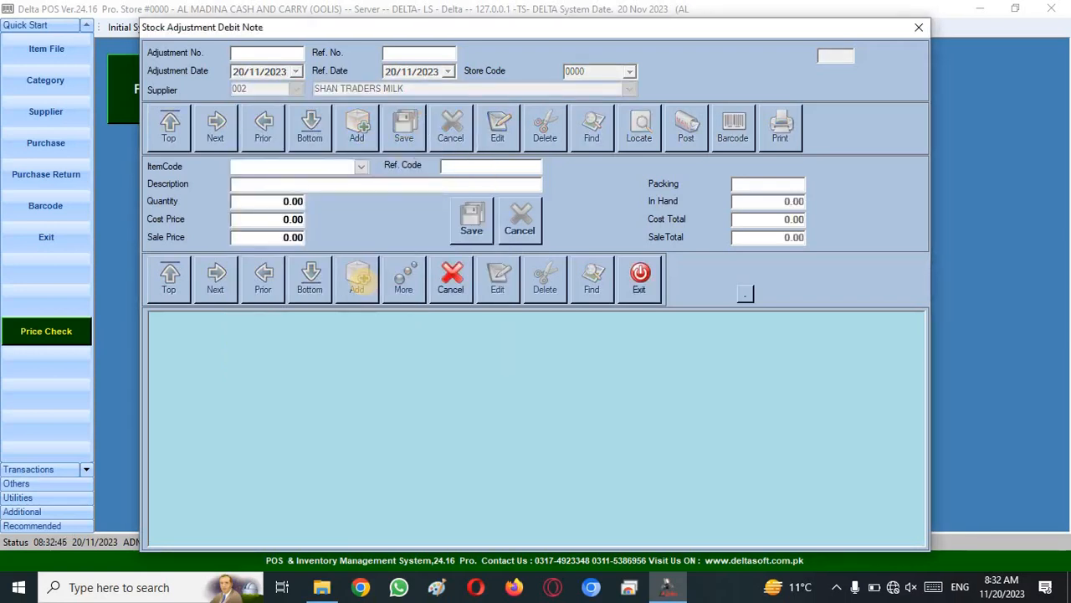
pyautogui.write('/OLPER 315')
pyautogui.press('Return')
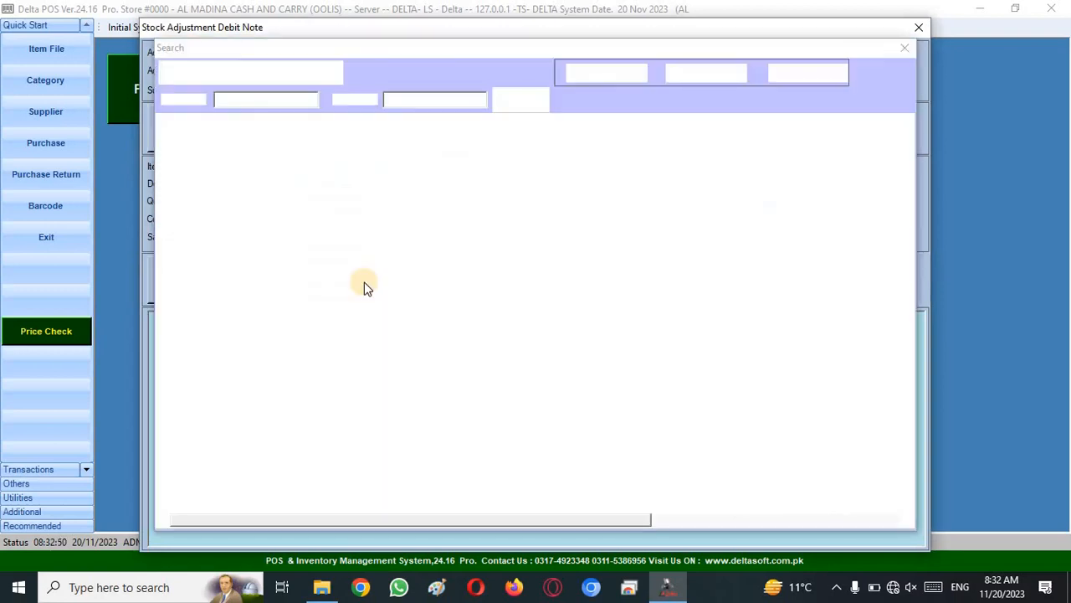
pyautogui.press('Return')
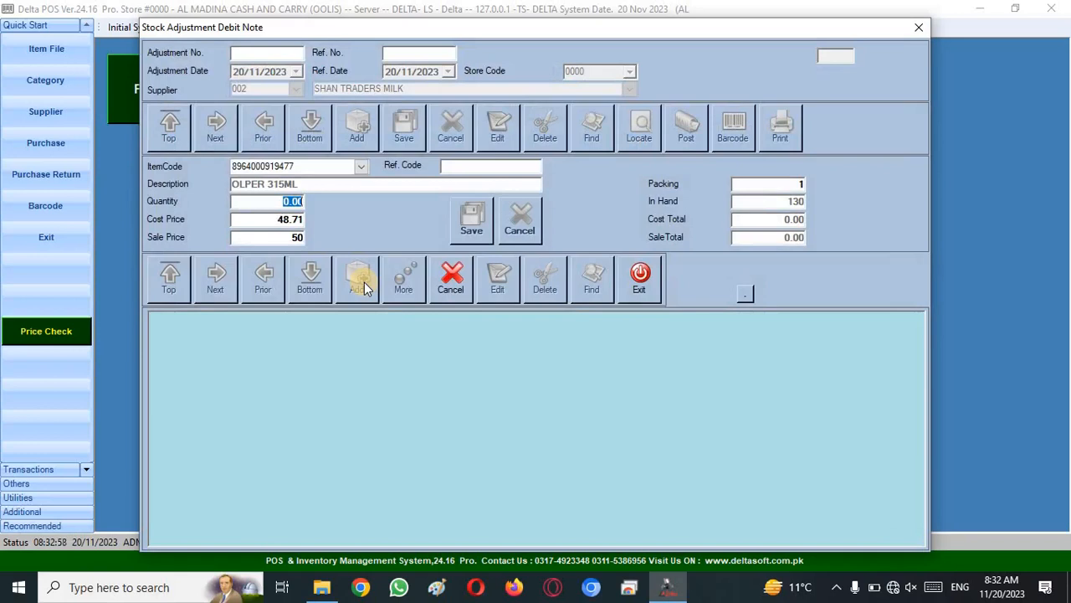
# Enter quantity 70 for the debit adjustment line, accept the prices, save the line and end item entry.
pyautogui.write('70')
pyautogui.press('Return')
pyautogui.press('Return')
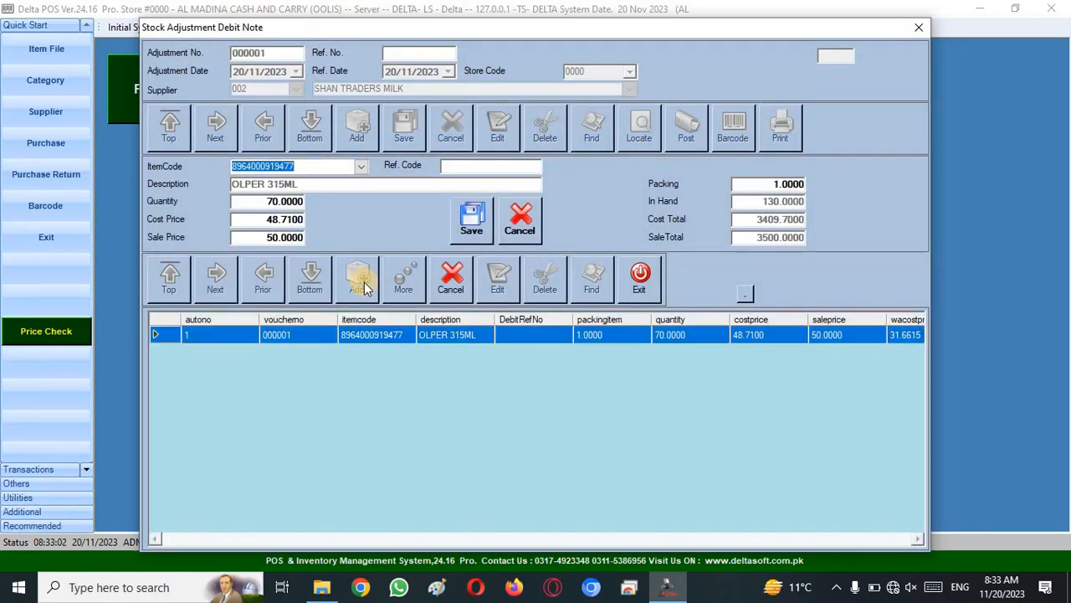
pyautogui.click(450, 280)
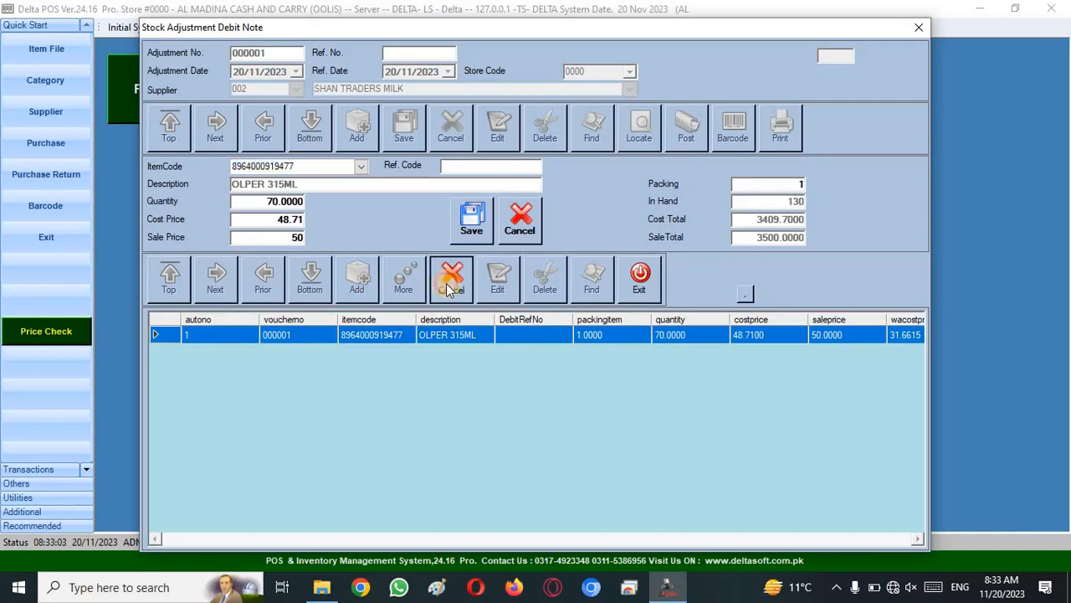
# Post the stock debit adjustment, acknowledge the completion and close the debit adjustment form.
pyautogui.click(693, 132)
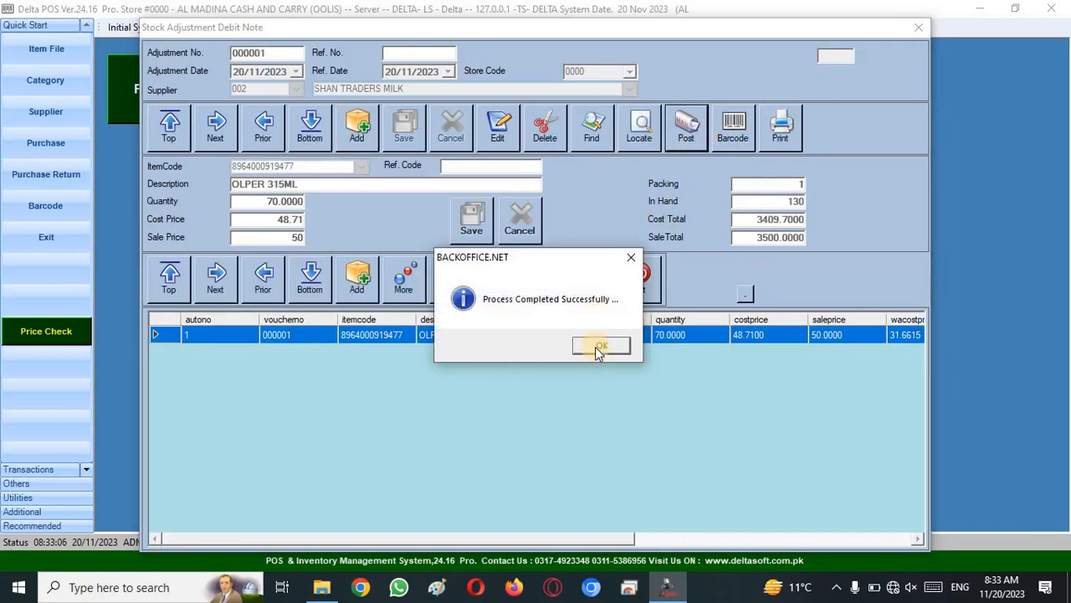
pyautogui.click(597, 346)
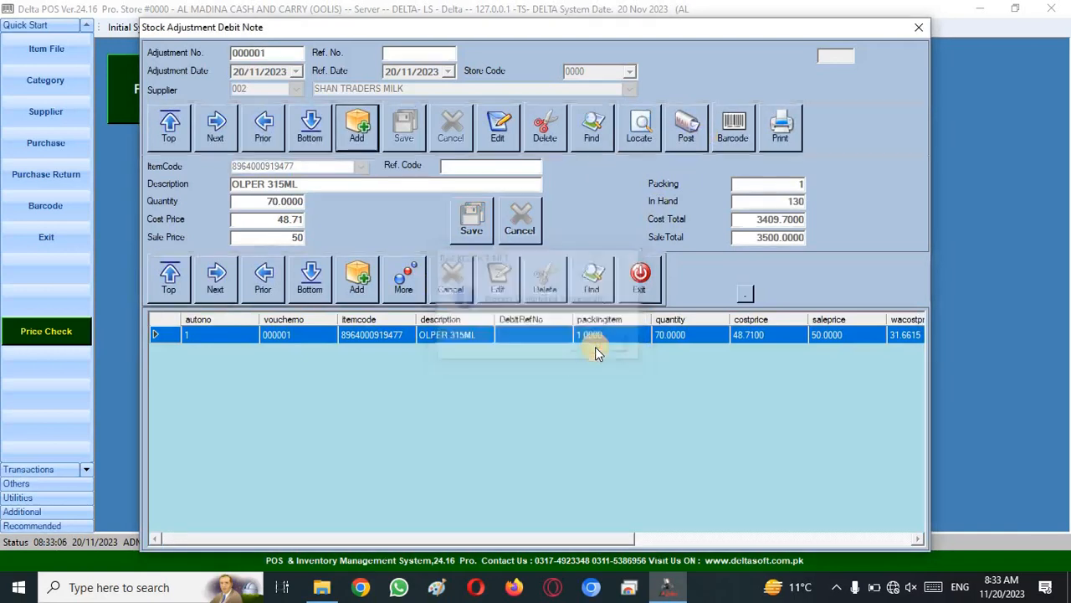
pyautogui.click(636, 287)
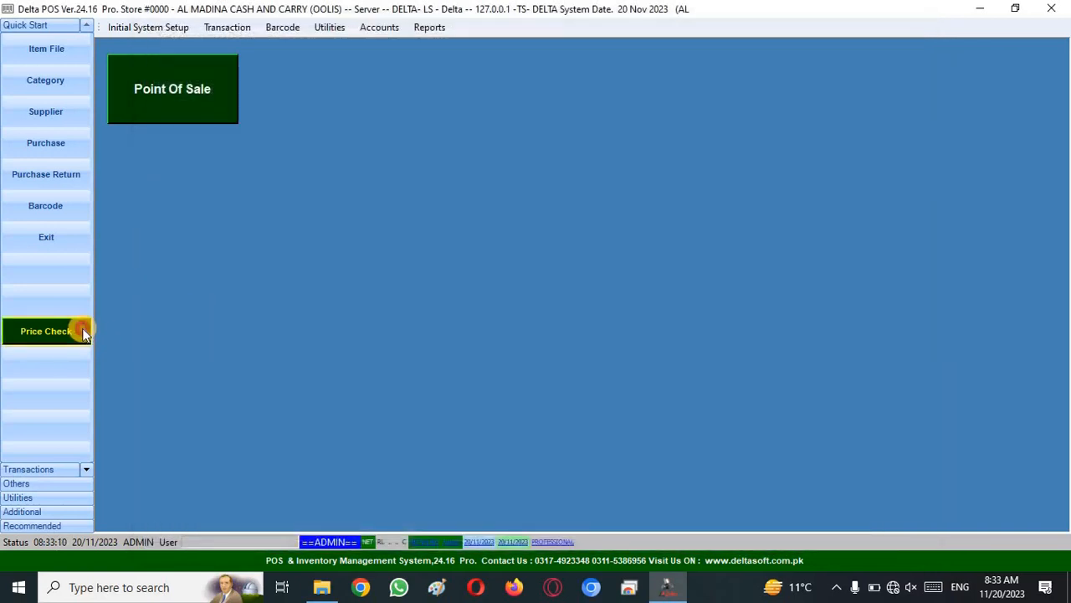
# Look up "/OLPER 315" in the Price Checker to check the stock quantity after the debit adjustment, close the checker and minimize the program.
pyautogui.click(82, 332)
pyautogui.write('/L')
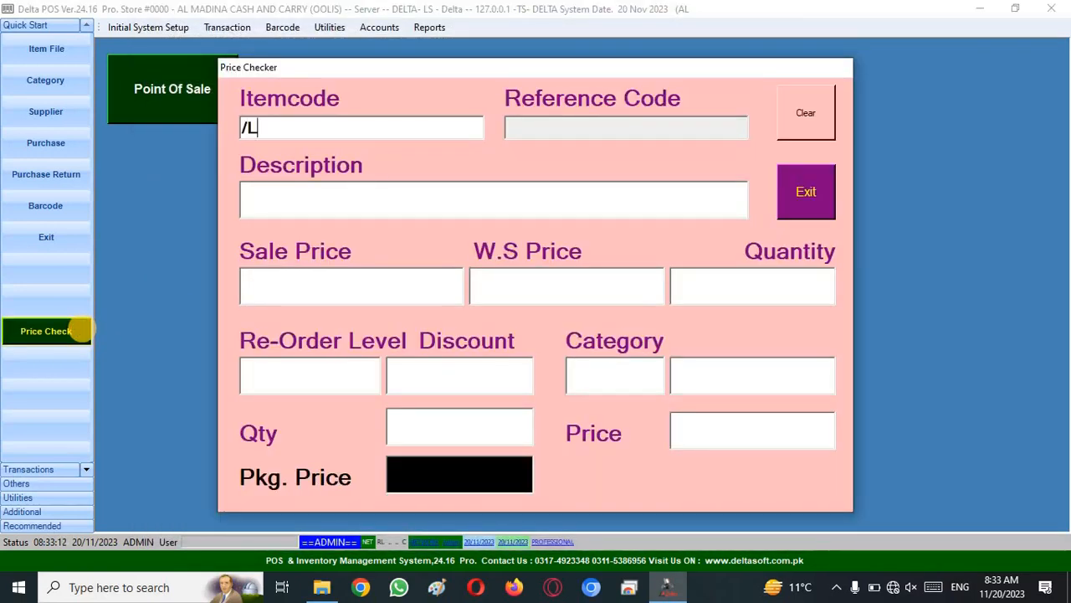
pyautogui.press('BackSpace')
pyautogui.write('OLPWR')
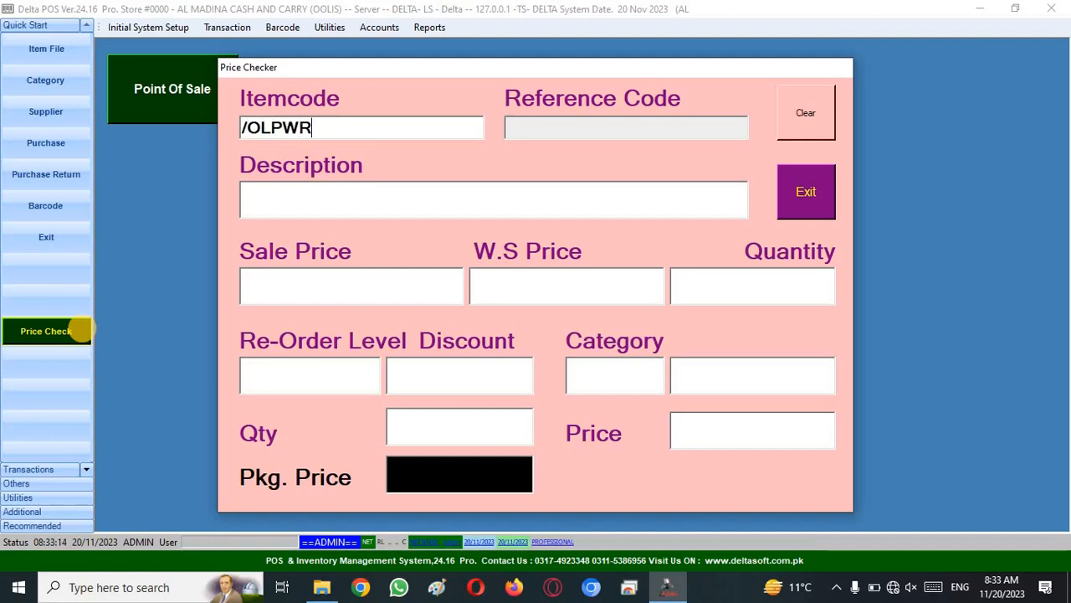
pyautogui.press('BackSpace')
pyautogui.press('BackSpace')
pyautogui.write('ER 315')
pyautogui.press('Return')
pyautogui.press('Return')
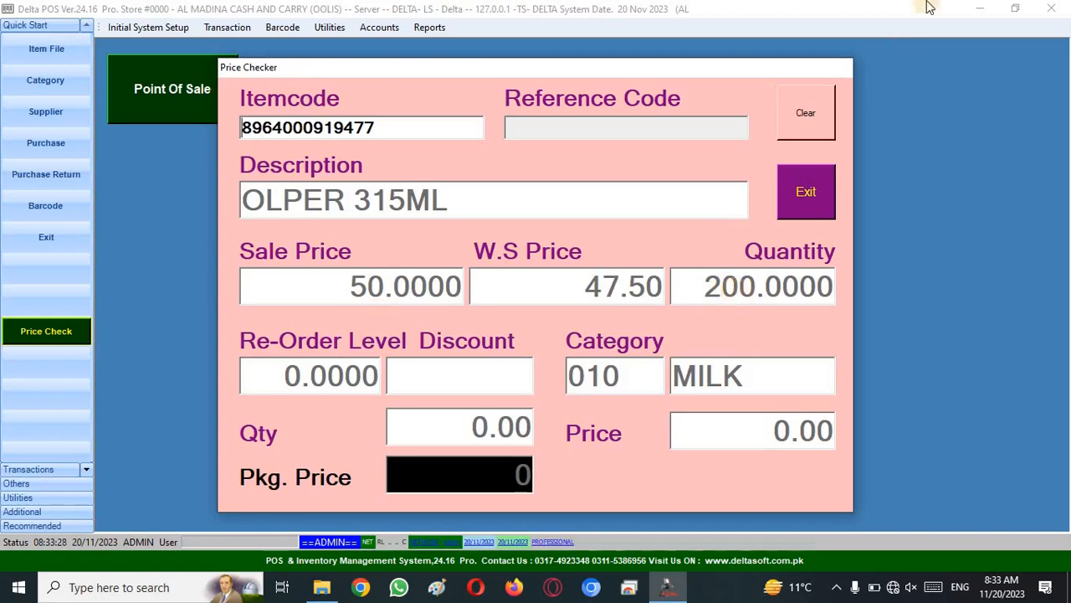
pyautogui.click(808, 87)
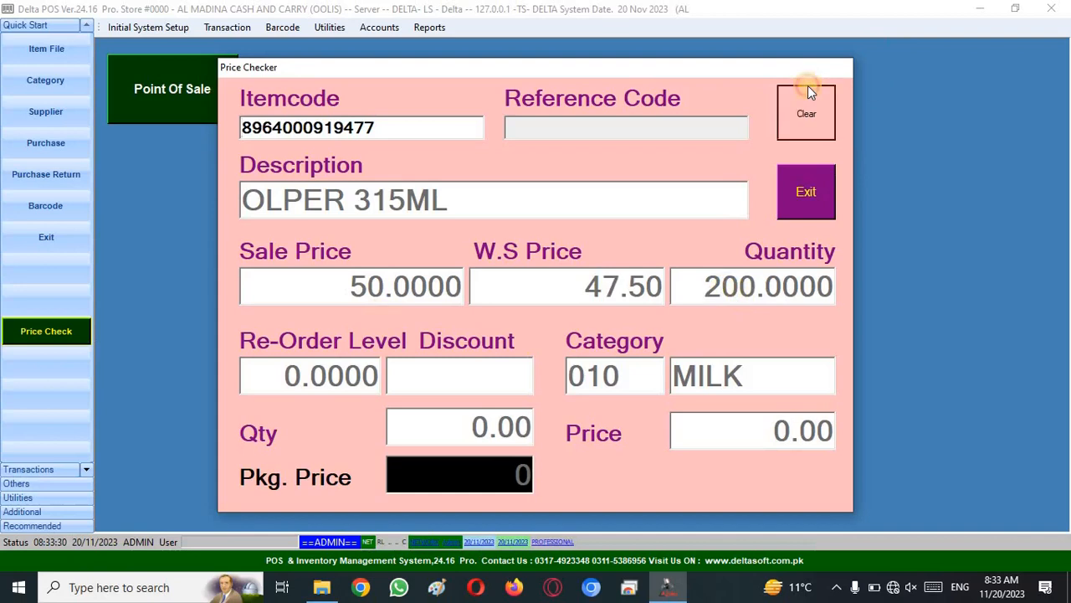
pyautogui.click(799, 205)
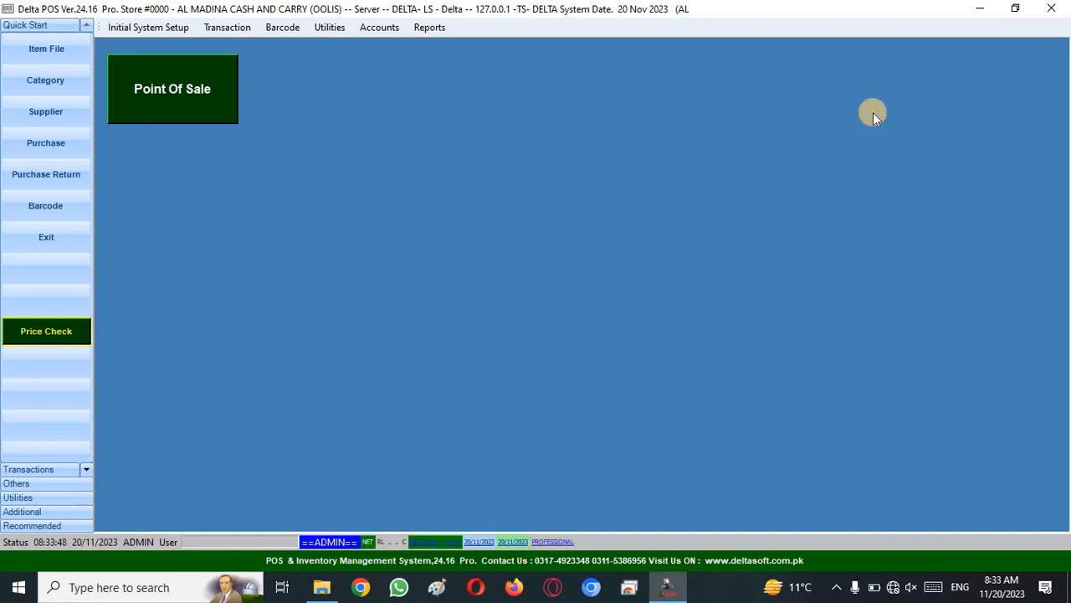
pyautogui.click(981, 8)
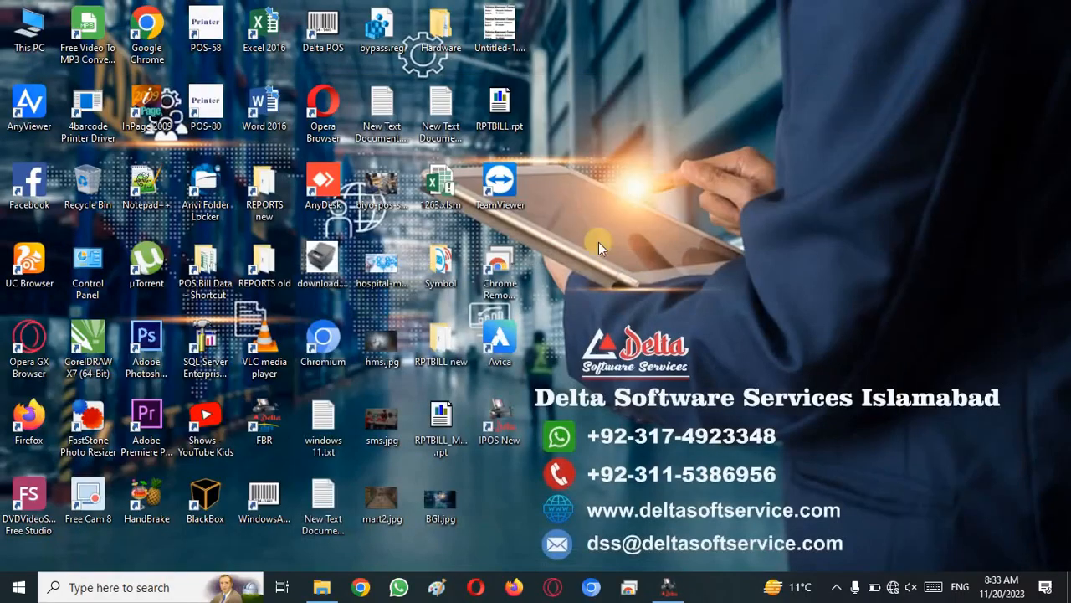